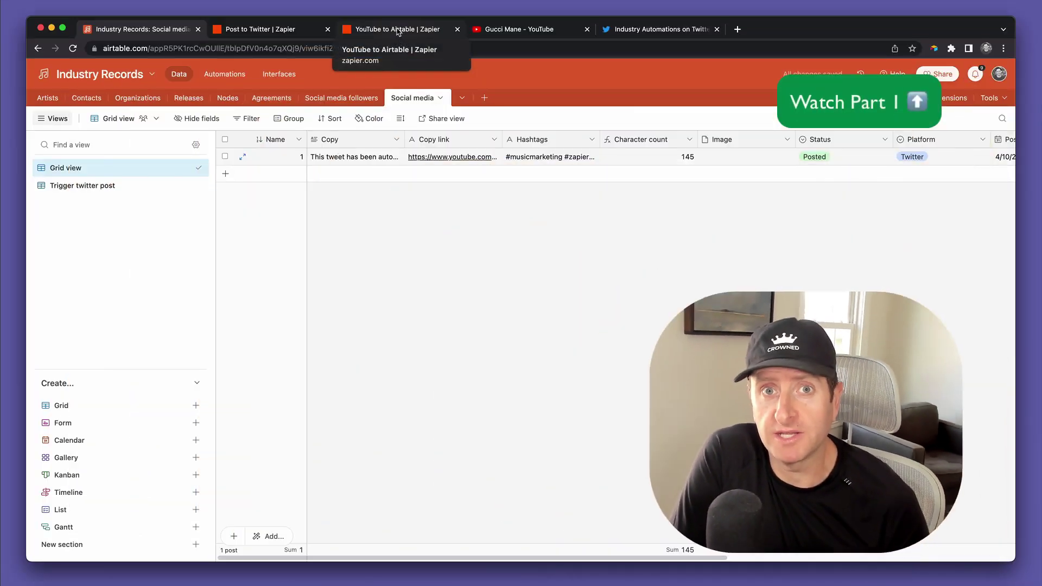
Switch to the 'YouTube to Airtable' zap draft in Zapier
{"action": "left_click", "coordinate": [395, 30]}
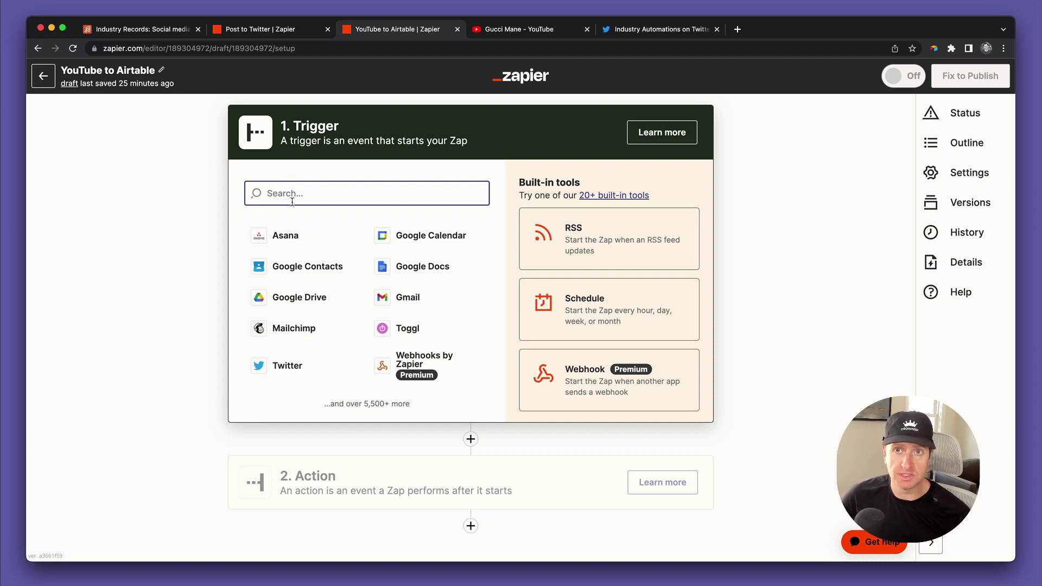
Set the trigger to YouTube's New Video In Channel event with the connected YouTube account
{"action": "type", "text": "you"}
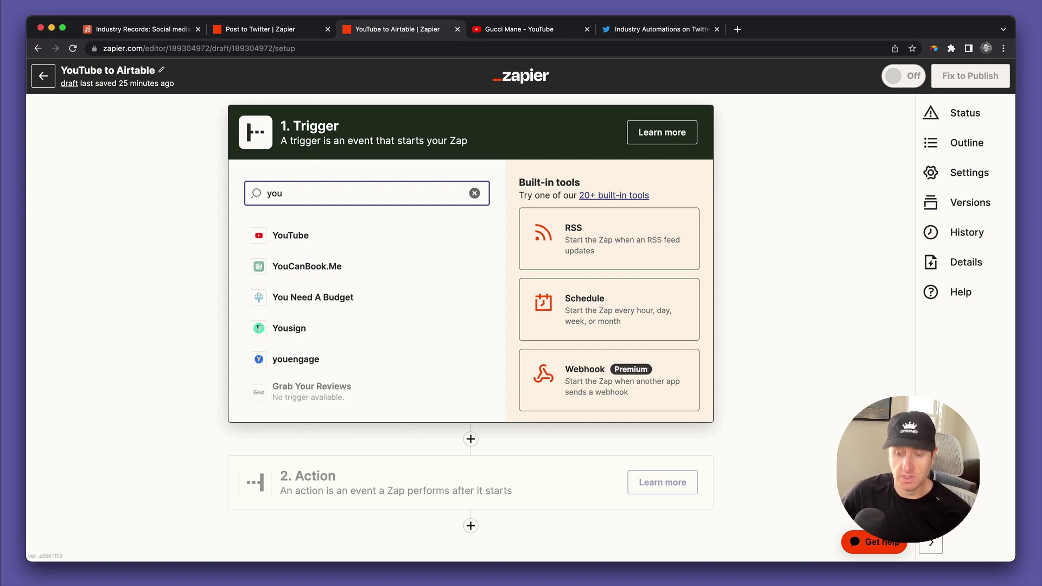
{"action": "left_click", "coordinate": [270, 236]}
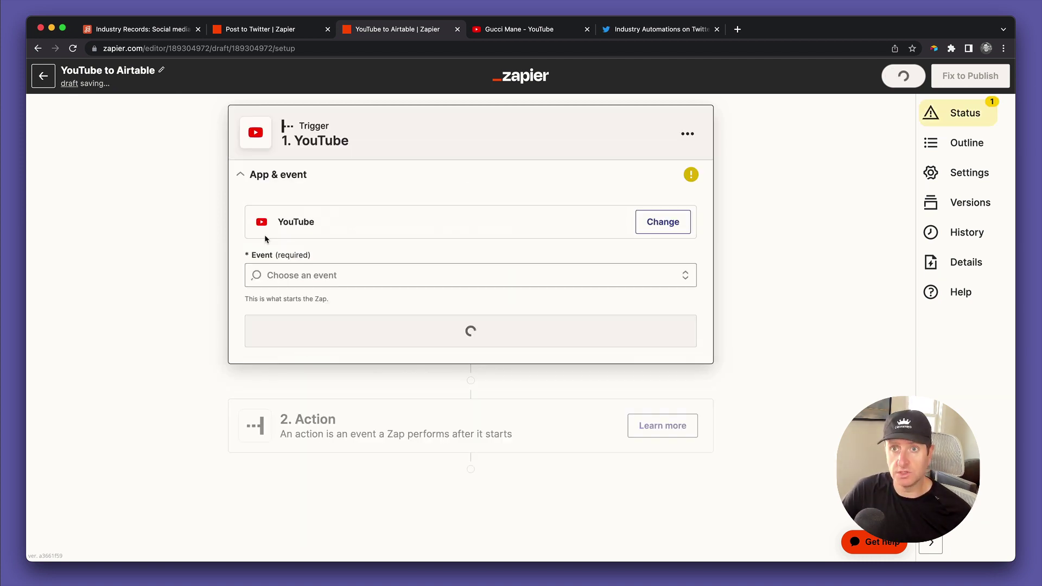
{"action": "left_click", "coordinate": [325, 276]}
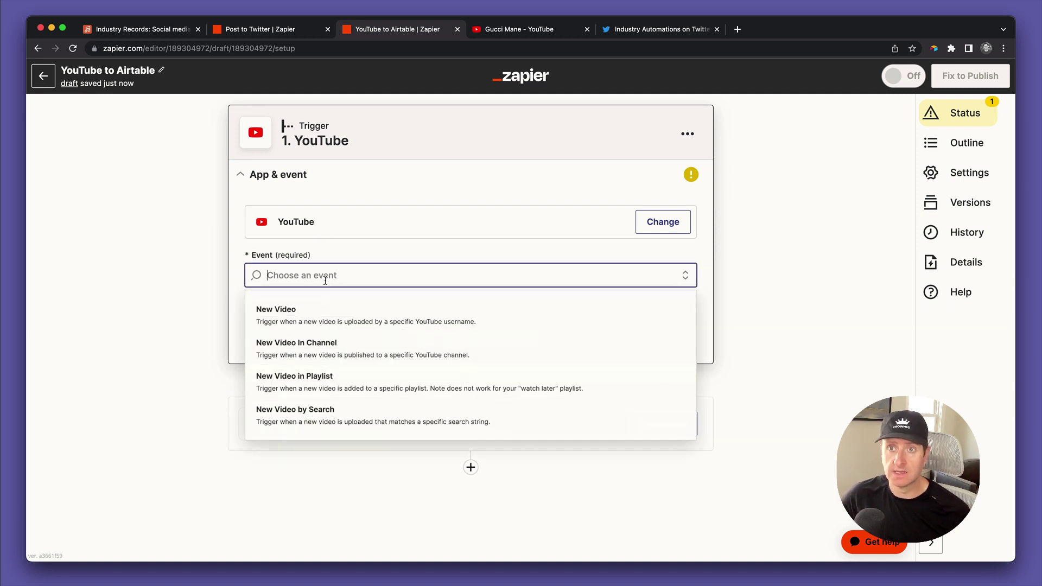
{"action": "left_click", "coordinate": [356, 353]}
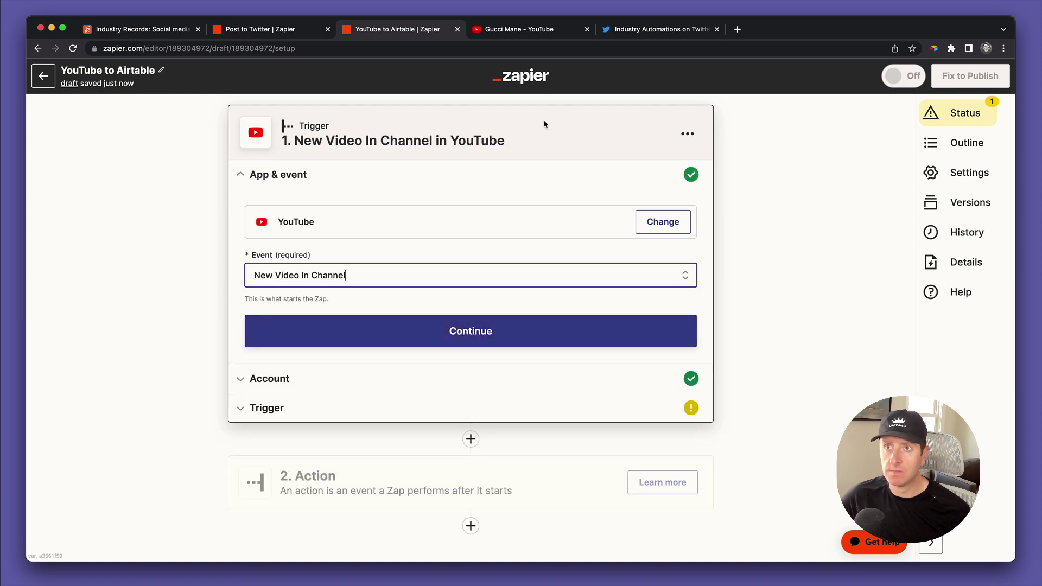
{"action": "left_click", "coordinate": [464, 343]}
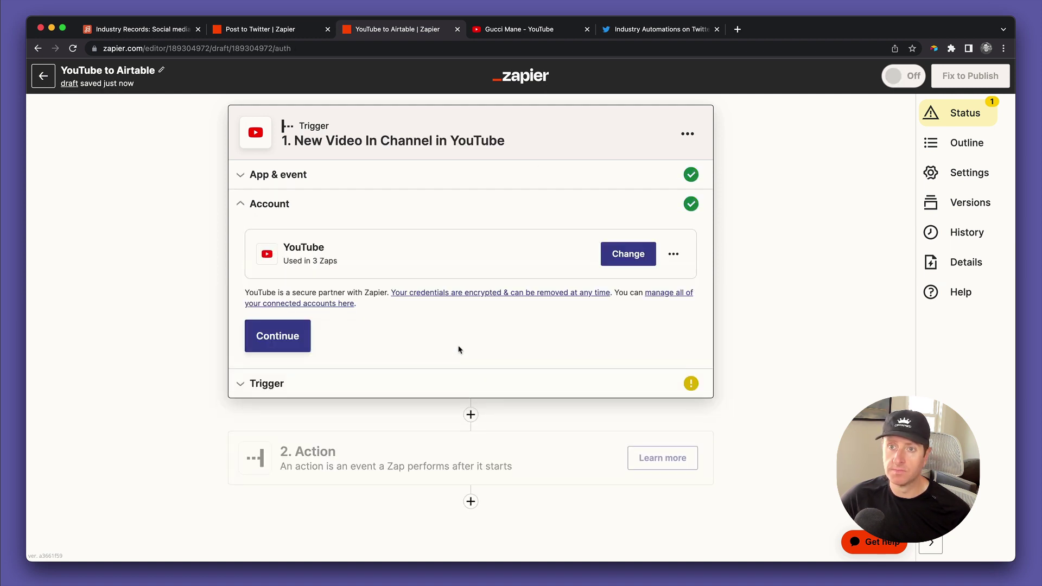
{"action": "left_click", "coordinate": [308, 350]}
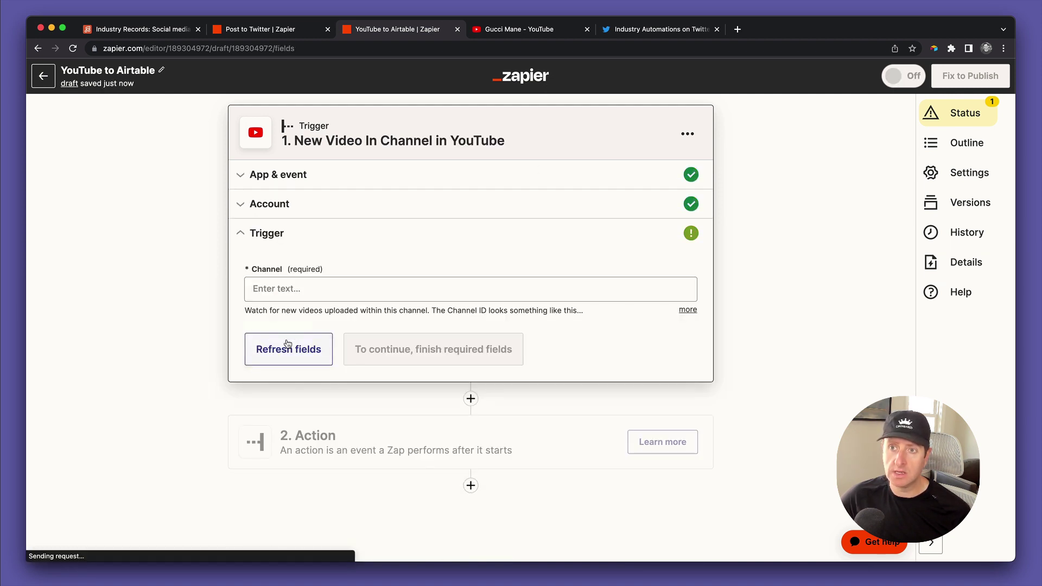
Reveal and select the example channel ID in the Channel field's help
{"action": "left_click", "coordinate": [331, 285]}
{"action": "left_click", "coordinate": [687, 310]}
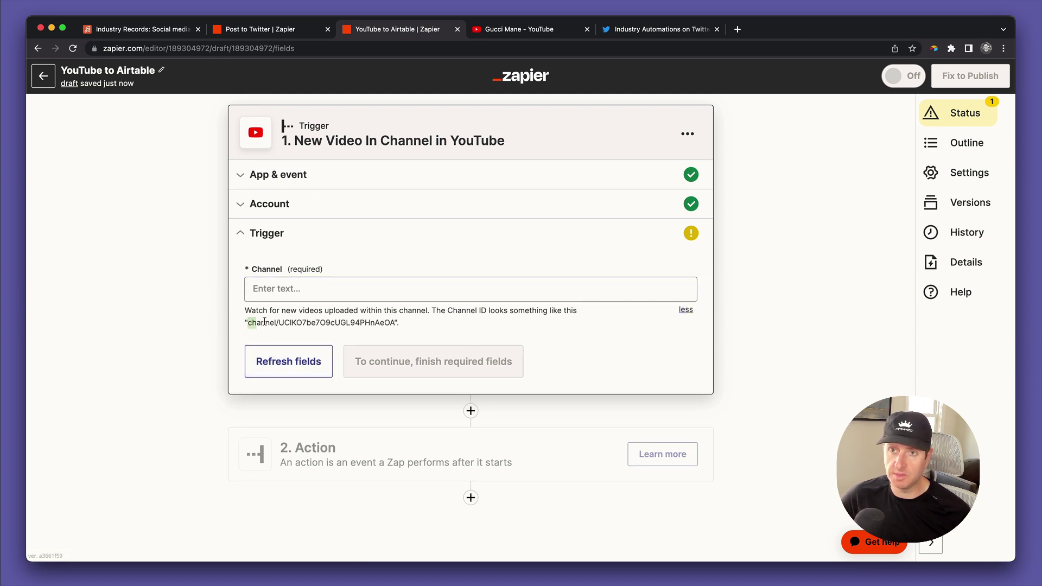
{"action": "left_click_drag", "start_coordinate": [264, 321], "coordinate": [390, 322]}
From the artist's videos page, open CEO Flow Freestyle and load its copied link in the address bar
{"action": "left_click", "coordinate": [500, 31]}
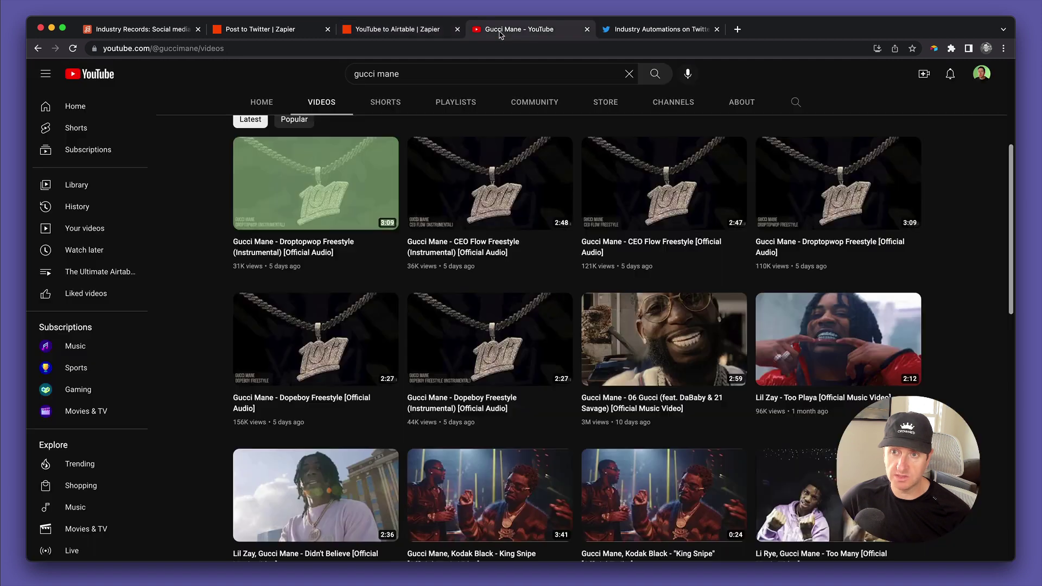
{"action": "left_click", "coordinate": [186, 52]}
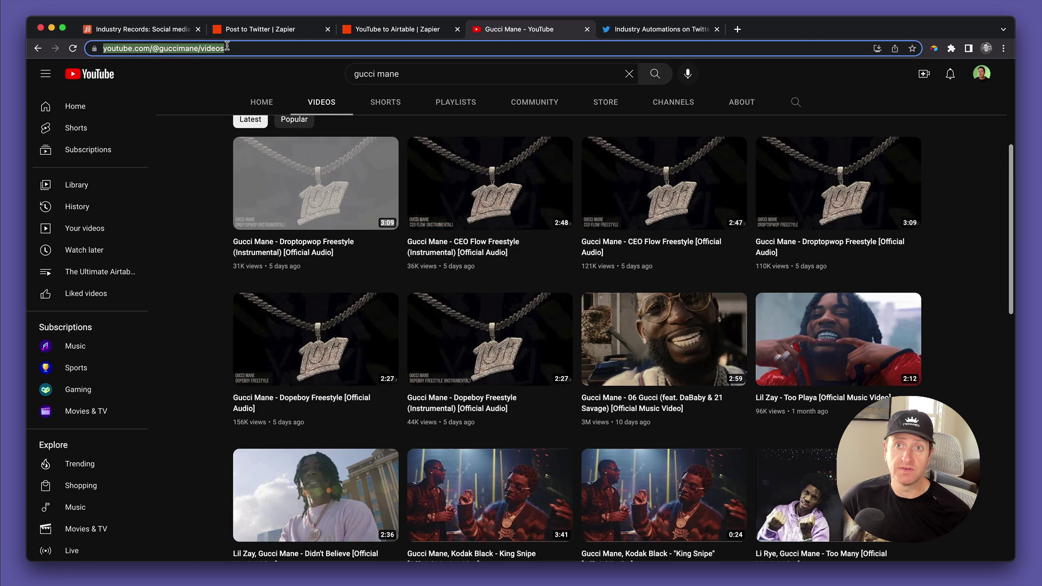
{"action": "double_click", "coordinate": [189, 51]}
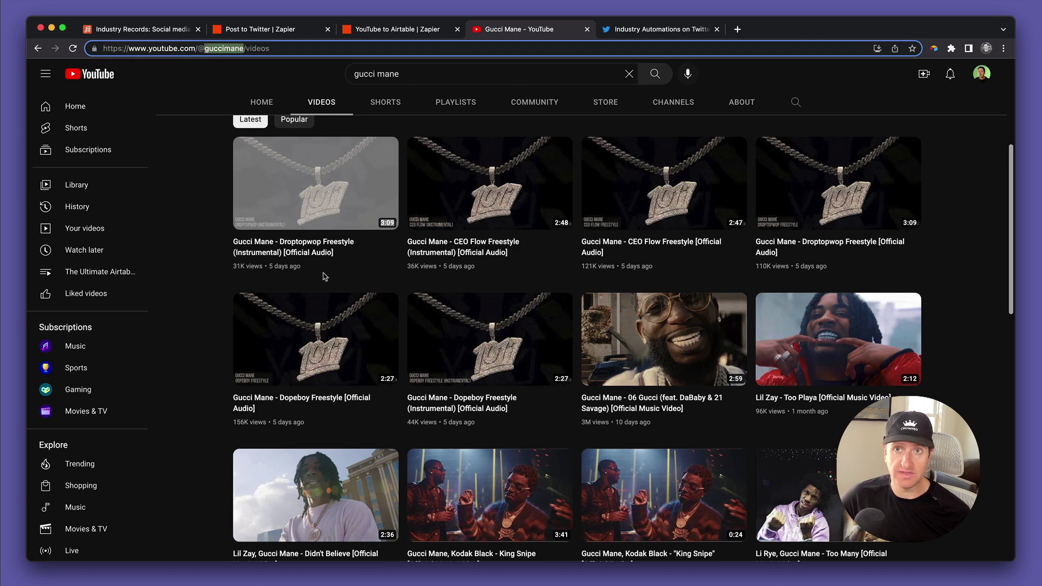
{"action": "left_click", "coordinate": [433, 243]}
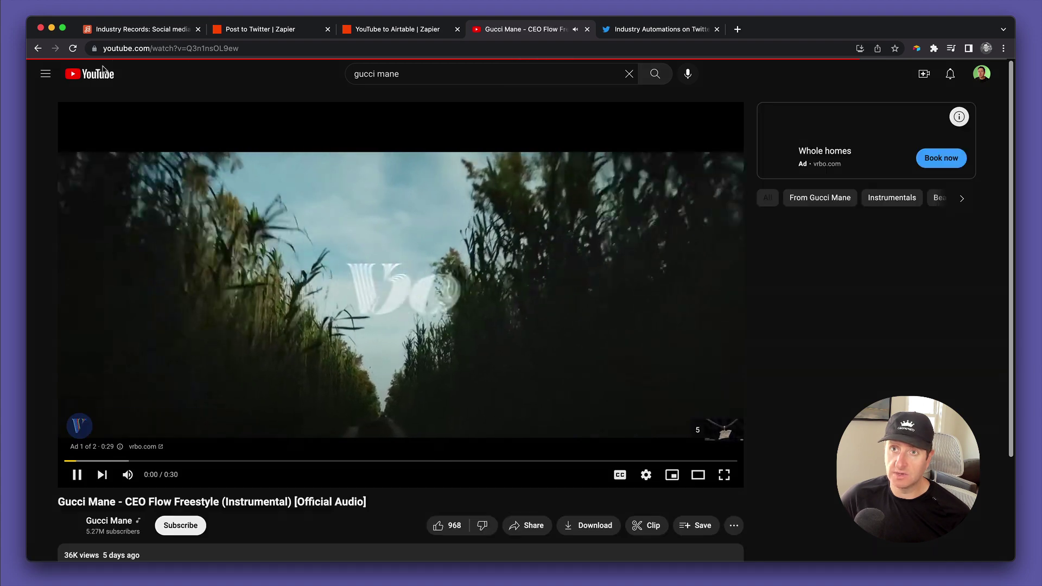
{"action": "scroll", "coordinate": [238, 244], "scroll_direction": "left", "scroll_amount": 5}
{"action": "scroll", "coordinate": [236, 273], "scroll_direction": "down", "scroll_amount": 3}
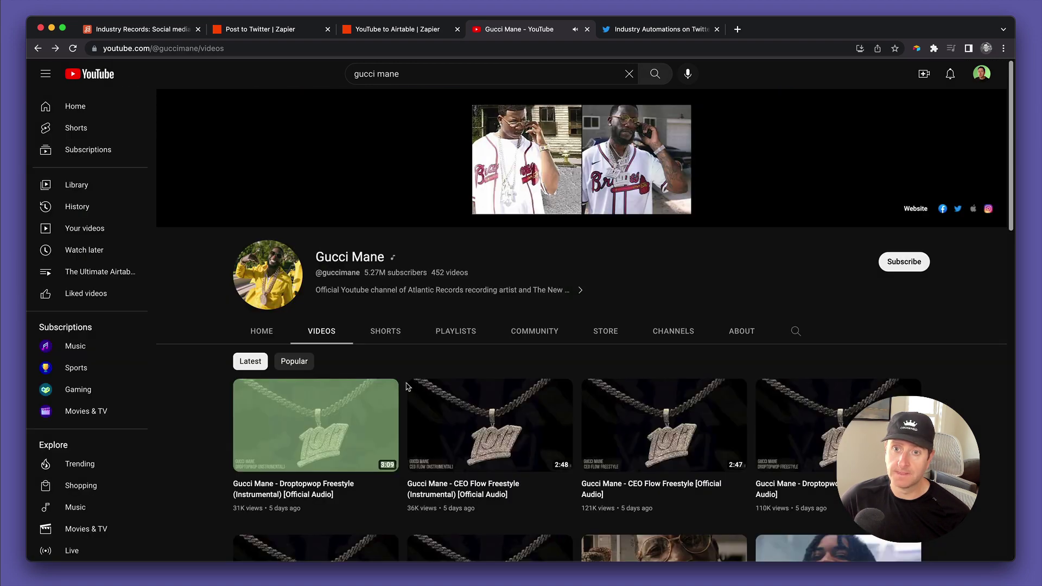
{"action": "right_click", "coordinate": [449, 485]}
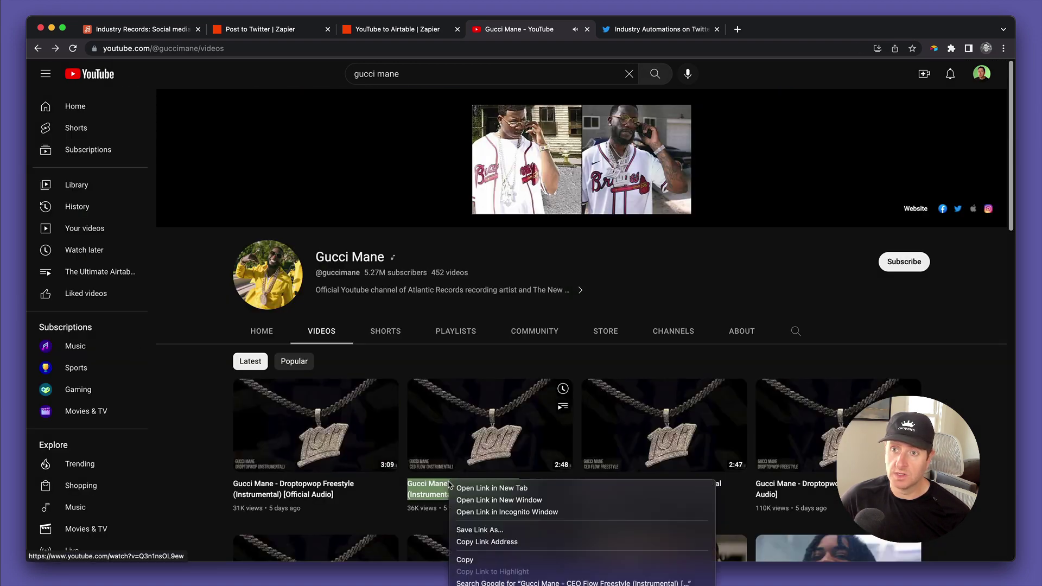
{"action": "left_click", "coordinate": [511, 541]}
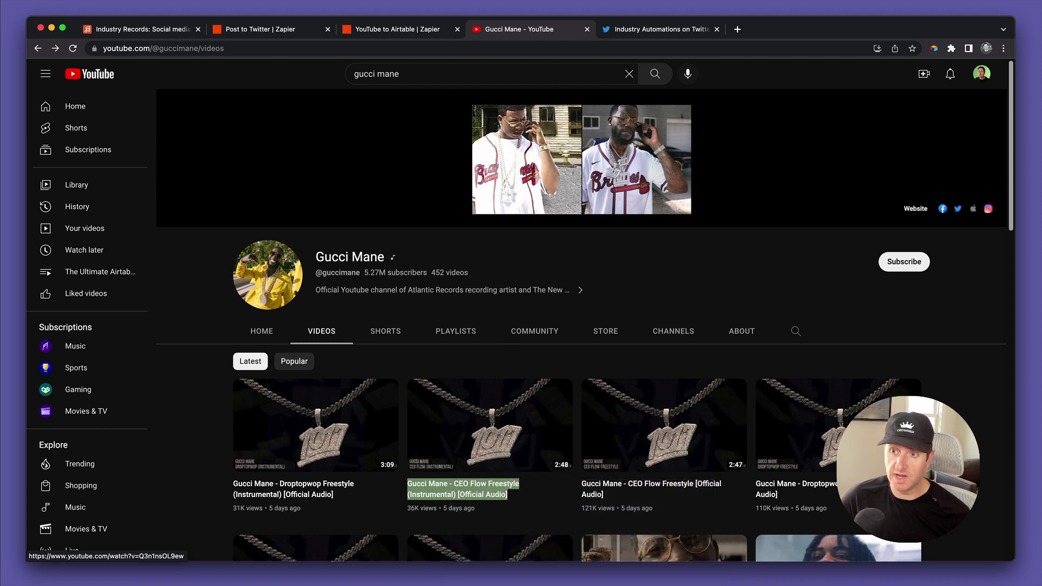
{"action": "left_click", "coordinate": [440, 50]}
{"action": "key", "text": "super+v"}
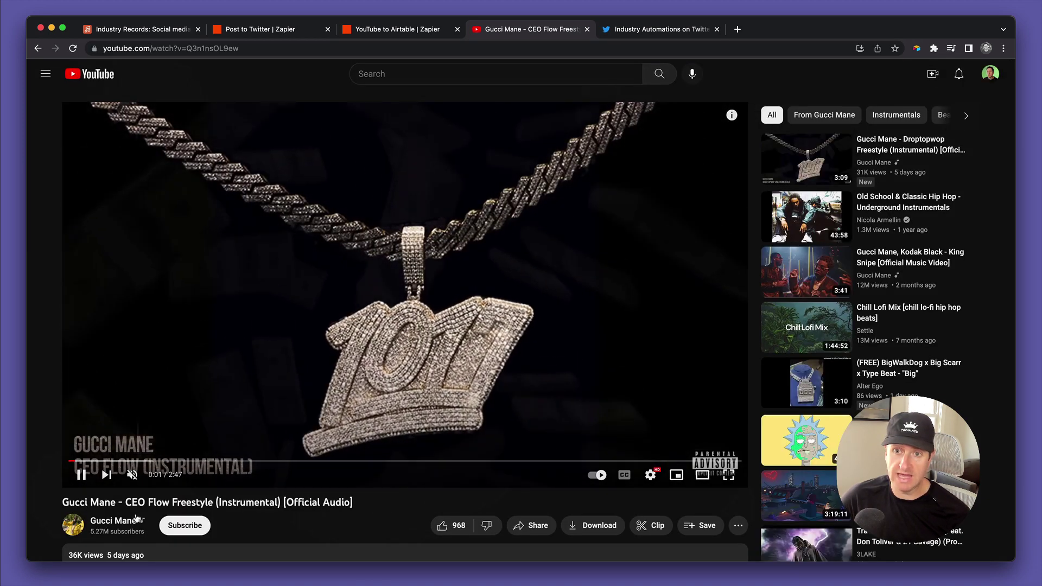
Copy the video's channel link, load it in the address bar, and select the channel ID
{"action": "right_click", "coordinate": [115, 520]}
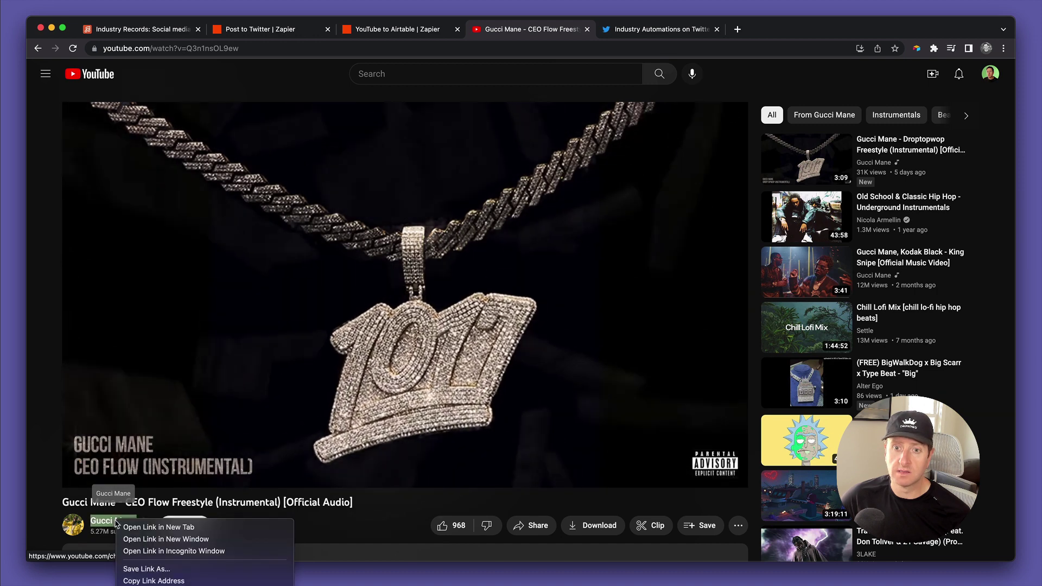
{"action": "left_click", "coordinate": [153, 581]}
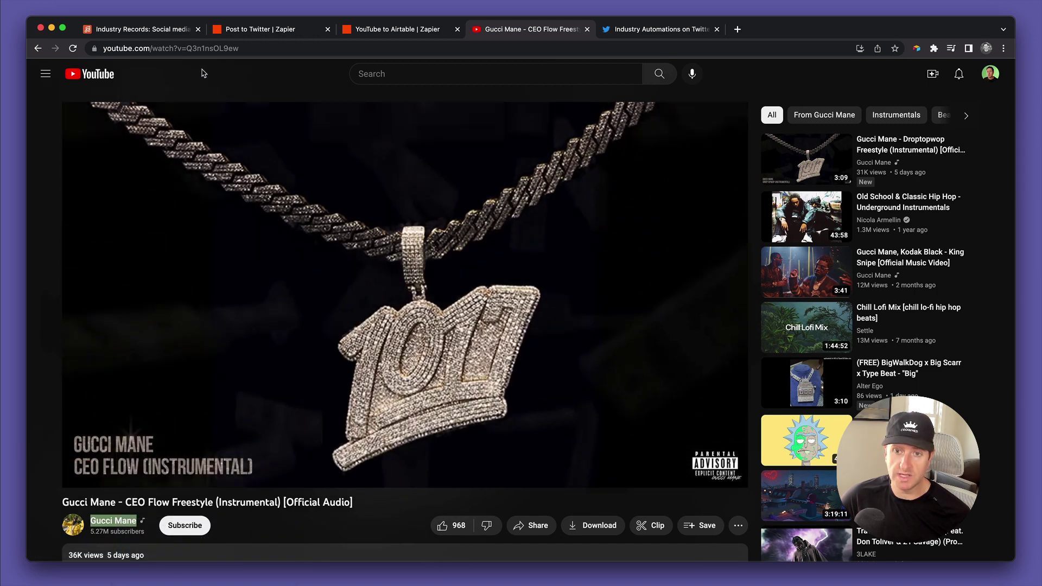
{"action": "left_click", "coordinate": [208, 48]}
{"action": "key", "text": "cmd+v"}
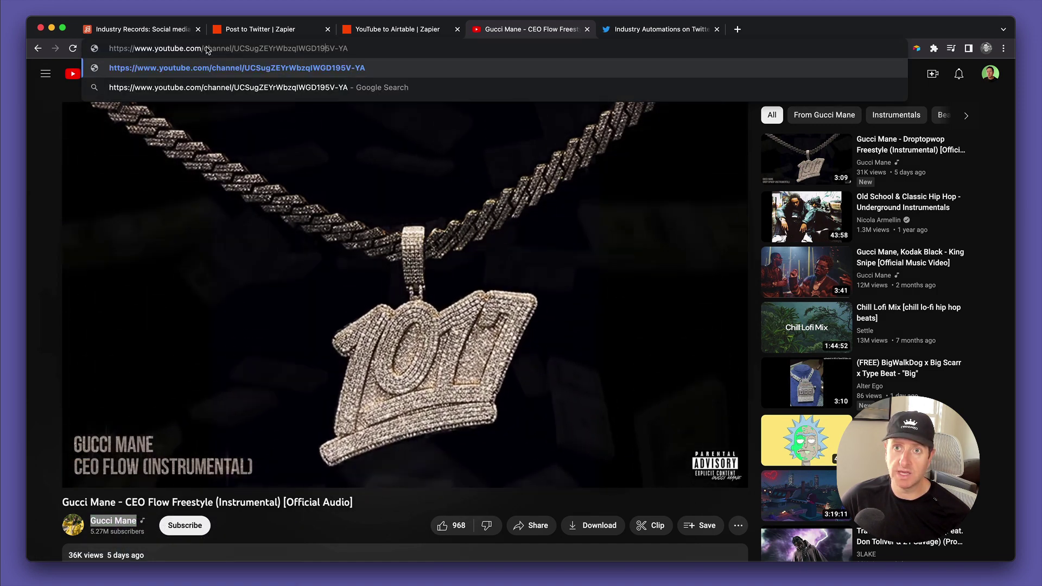
{"action": "left_click", "coordinate": [207, 48], "text": "shift"}
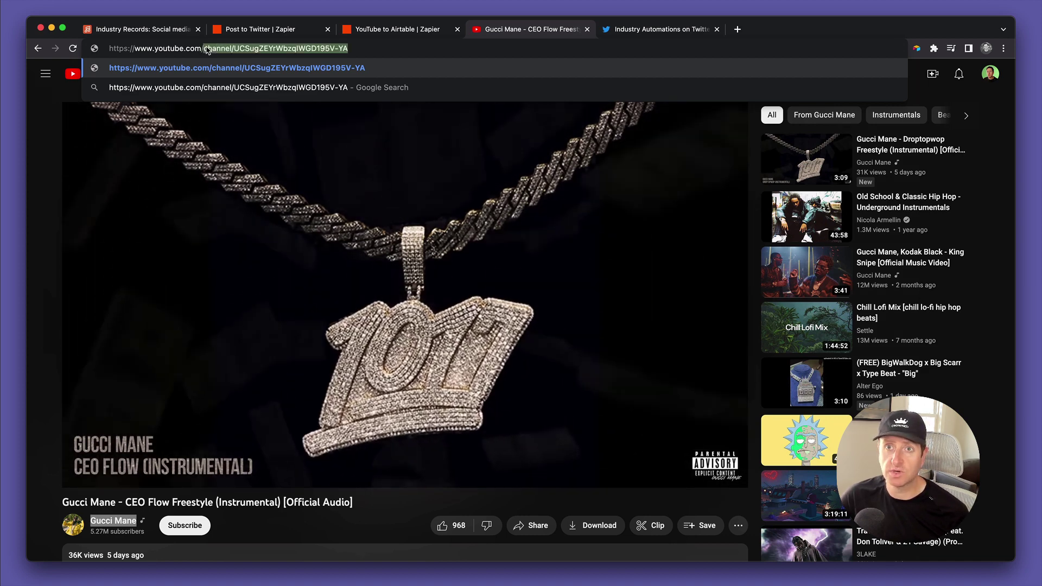
Paste the copied channel ID into the YouTube trigger's Channel field
{"action": "left_click", "coordinate": [243, 28]}
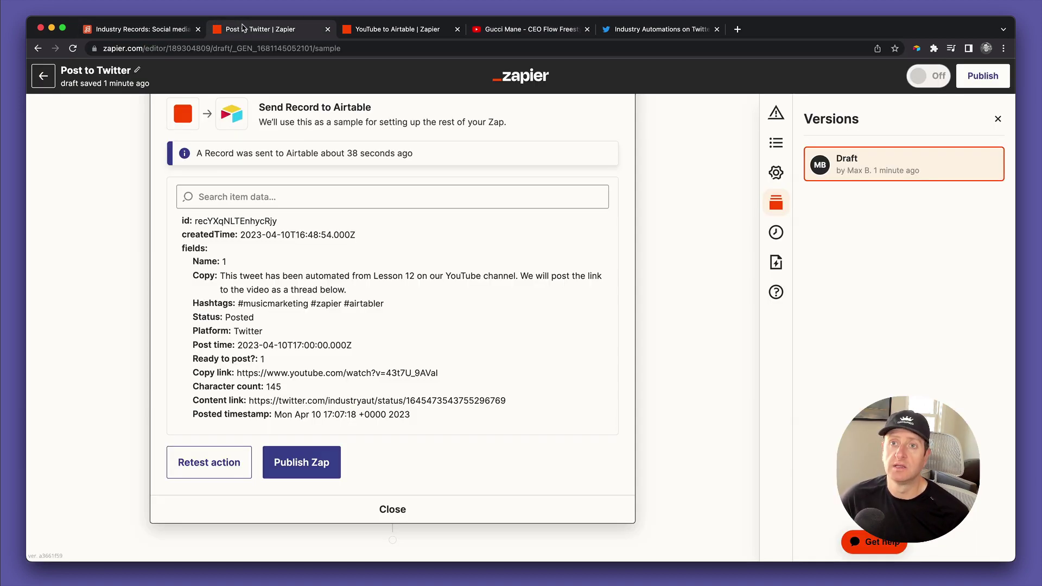
{"action": "left_click", "coordinate": [391, 29]}
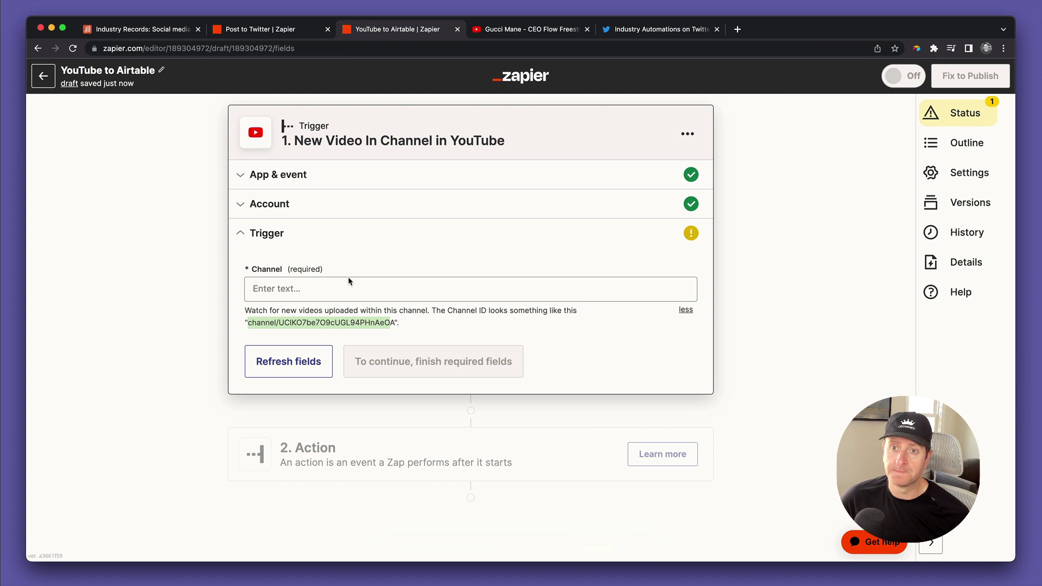
{"action": "left_click", "coordinate": [330, 288]}
{"action": "key", "text": "super+v"}
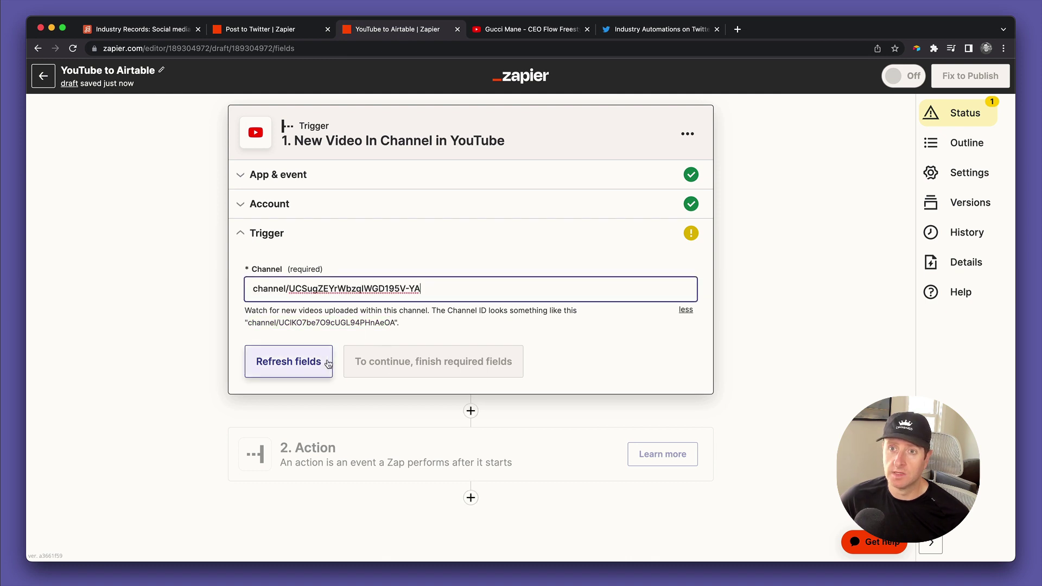
{"action": "left_click", "coordinate": [434, 329]}
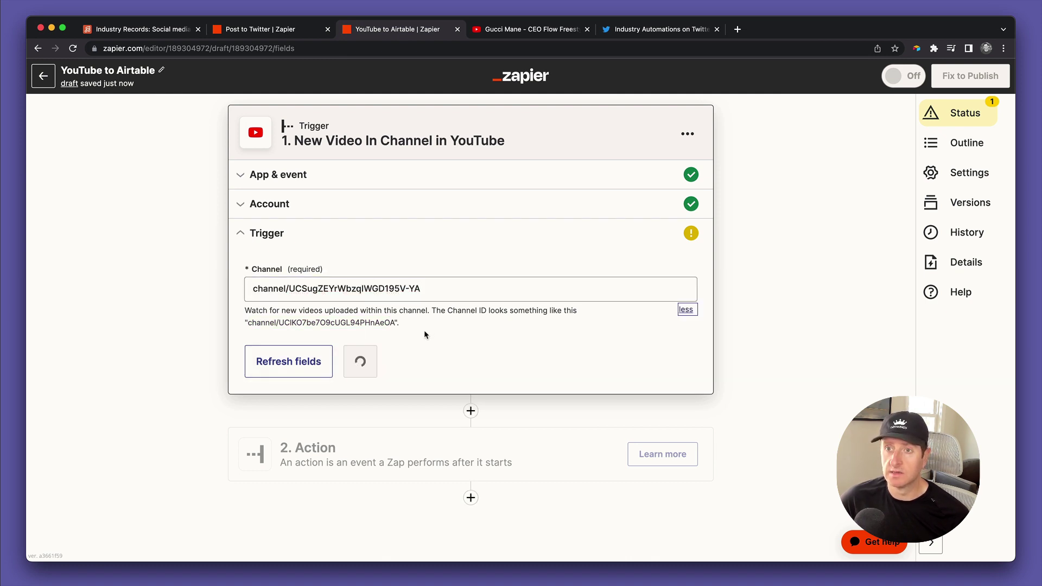
Test the trigger, returning the 'CEO Flow Freestyle [Official Audio]' video as sample data
{"action": "left_click", "coordinate": [386, 358]}
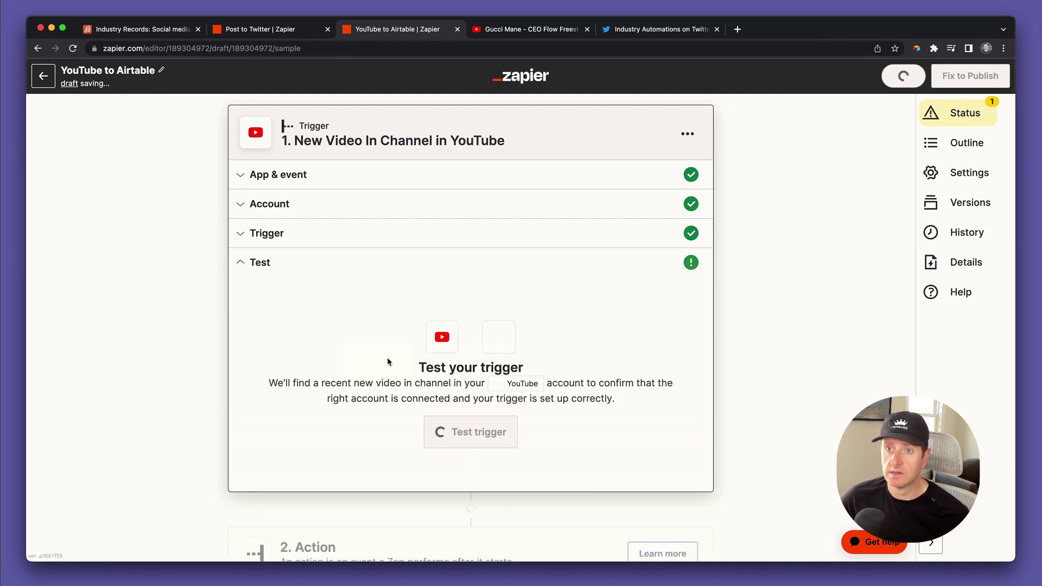
{"action": "left_click", "coordinate": [478, 431]}
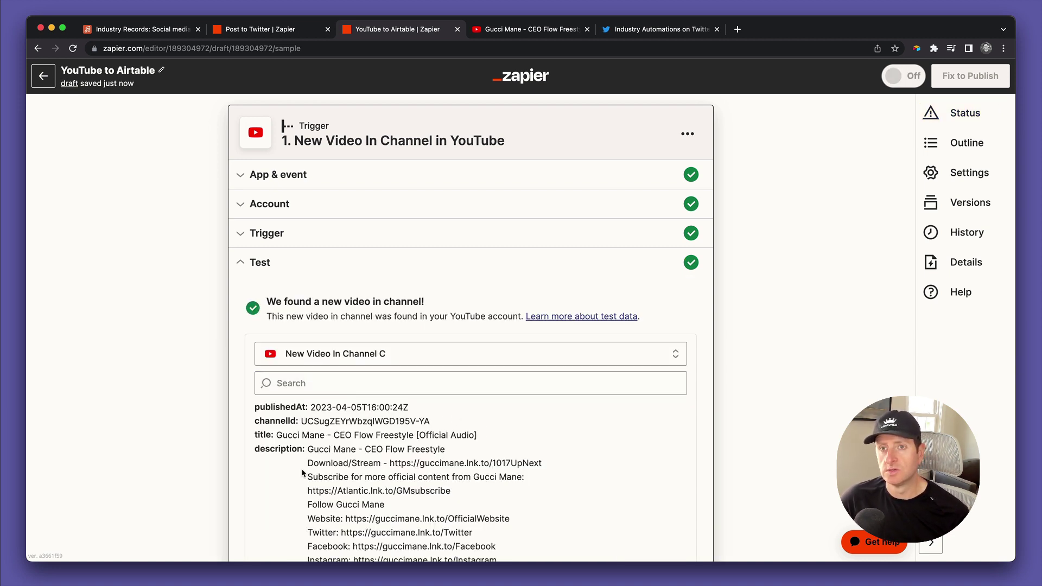
{"action": "scroll", "coordinate": [302, 472], "scroll_direction": "down", "scroll_amount": 2}
{"action": "scroll", "coordinate": [302, 473], "scroll_direction": "up", "scroll_amount": 1}
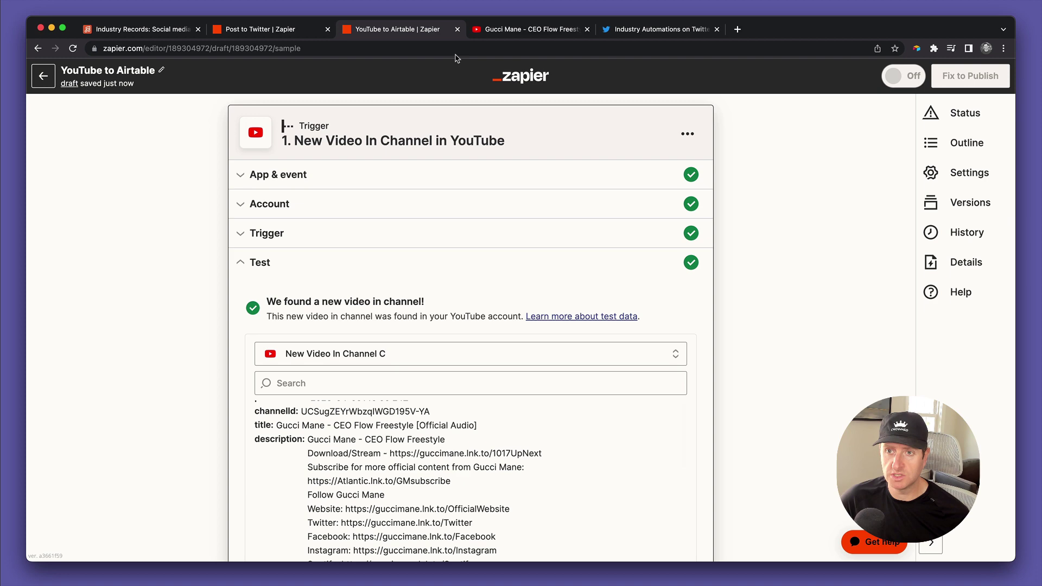
{"action": "left_click", "coordinate": [516, 30]}
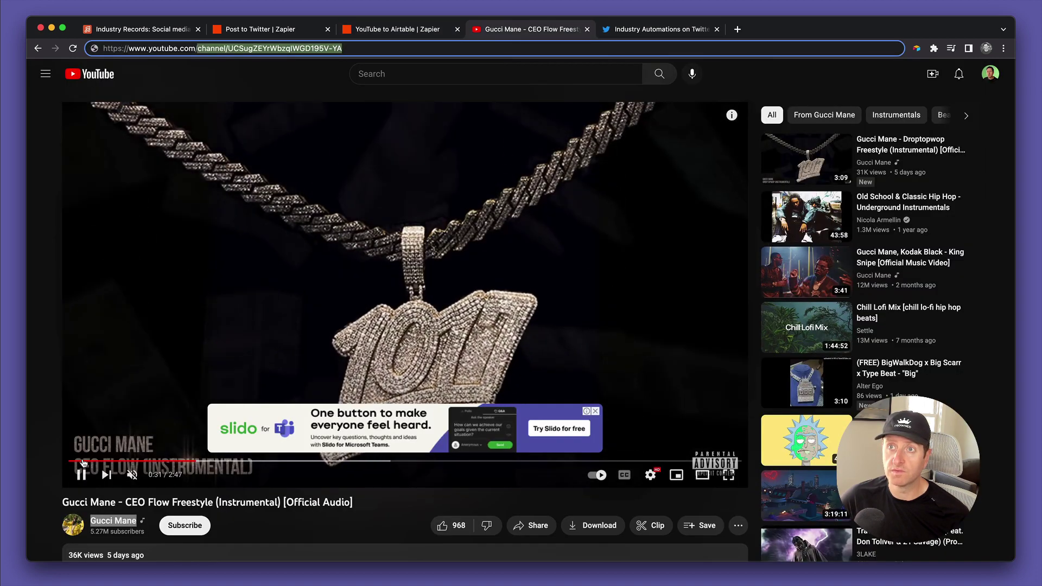
{"action": "left_click", "coordinate": [109, 523]}
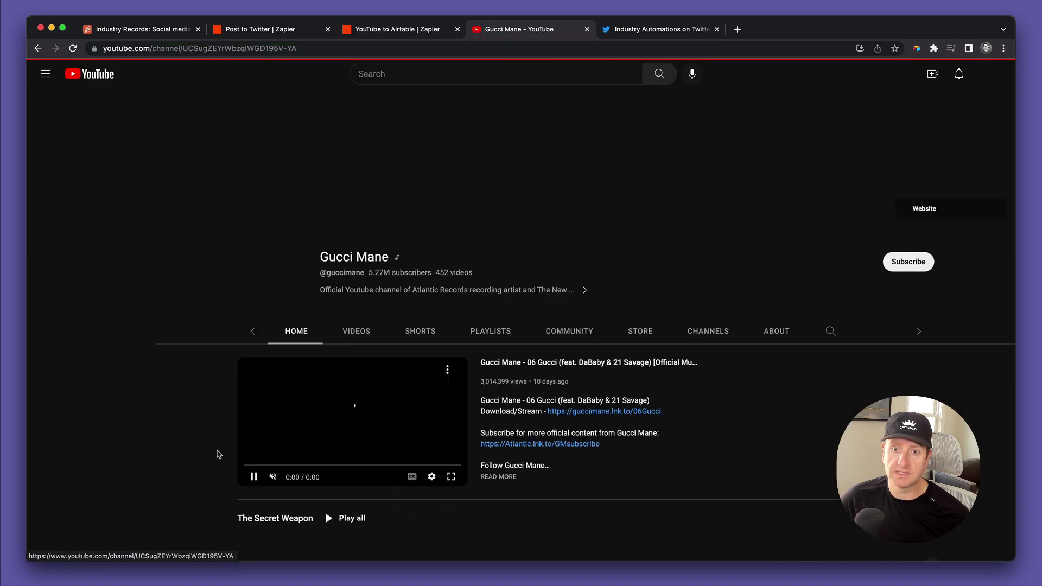
{"action": "scroll", "coordinate": [203, 489], "scroll_direction": "down", "scroll_amount": 5}
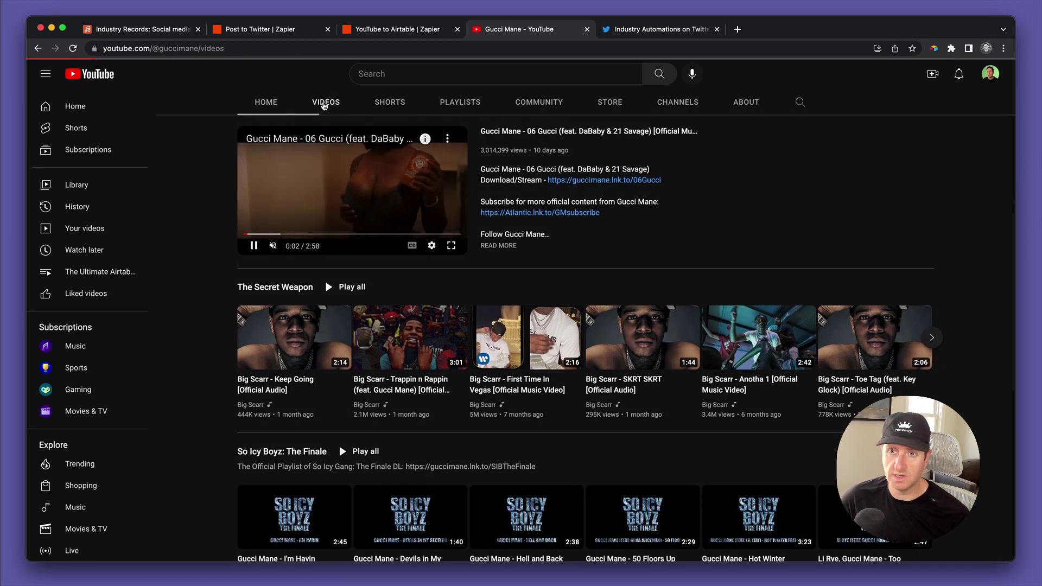
{"action": "left_click", "coordinate": [324, 102]}
{"action": "scroll", "coordinate": [336, 465], "scroll_direction": "down", "scroll_amount": 2}
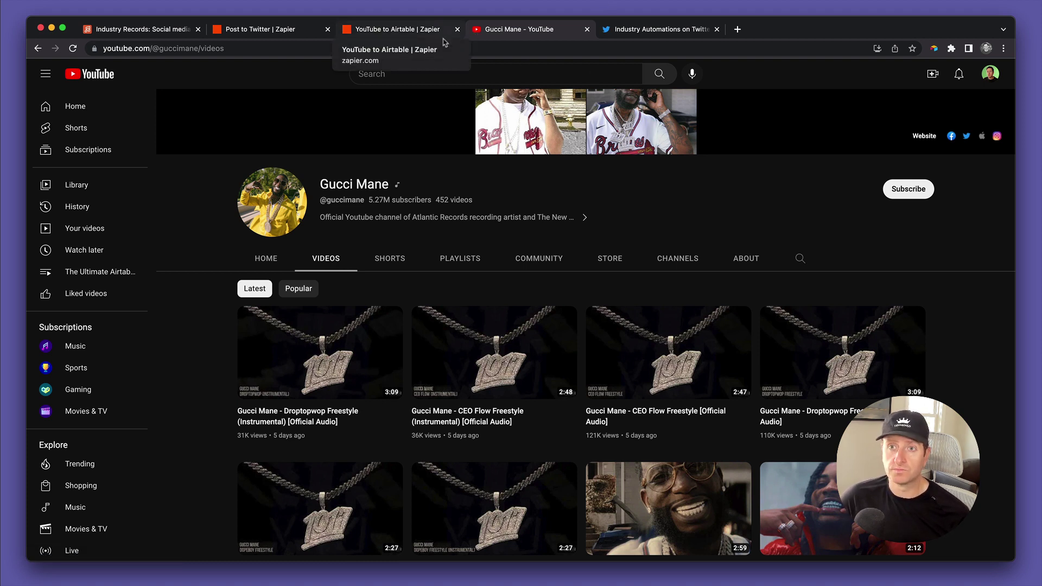
Add an Airtable Create Record action after the tested YouTube trigger
{"action": "left_click", "coordinate": [354, 32]}
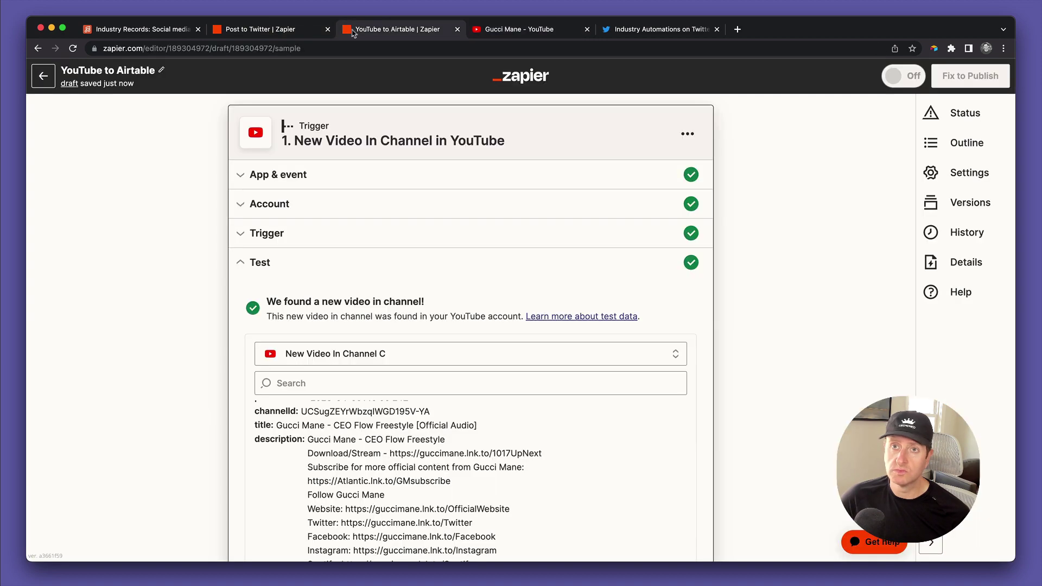
{"action": "scroll", "coordinate": [279, 506], "scroll_direction": "down", "scroll_amount": 10}
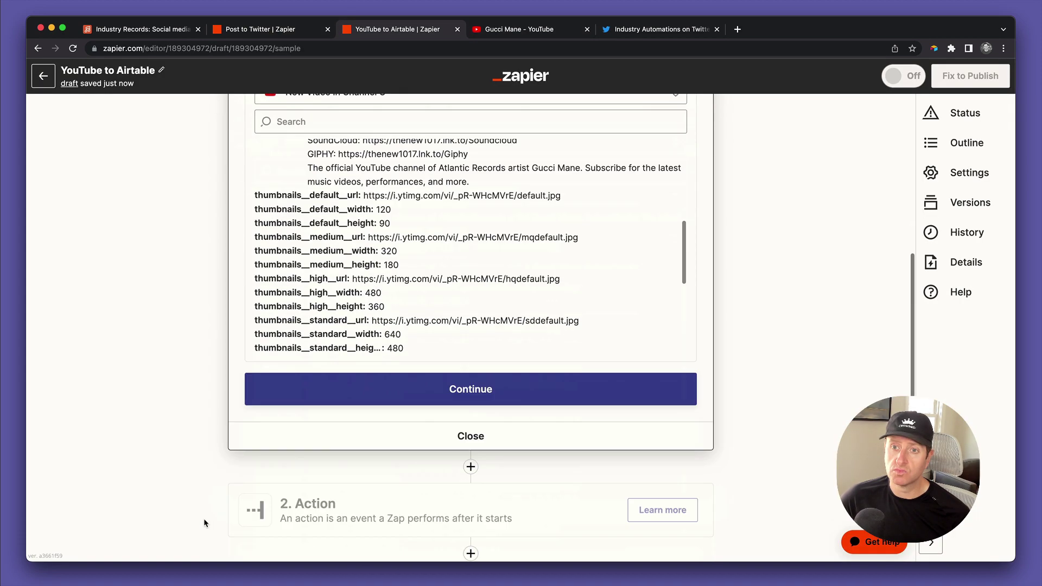
{"action": "left_click", "coordinate": [439, 348]}
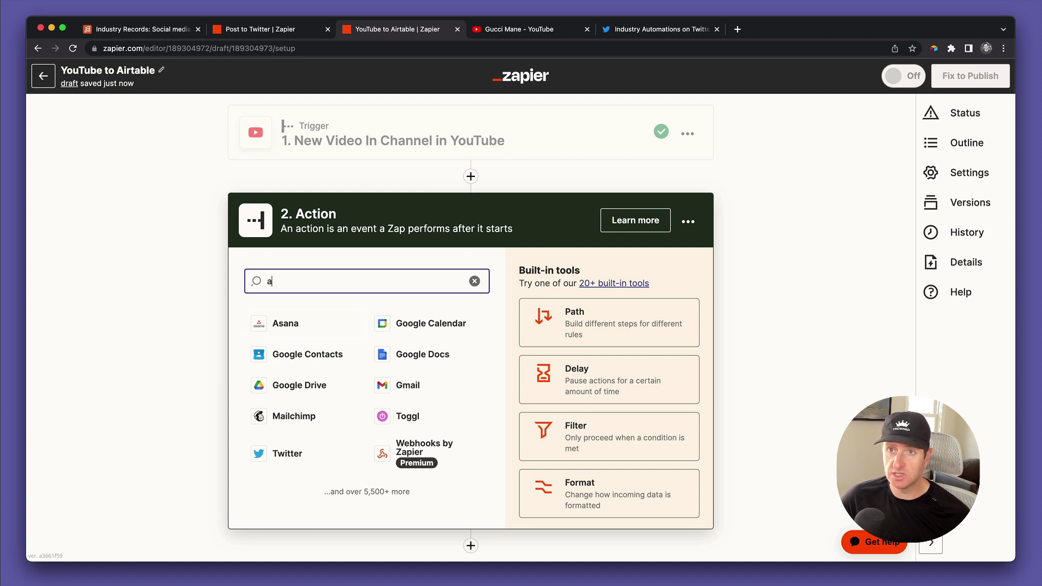
{"action": "left_click", "coordinate": [326, 323]}
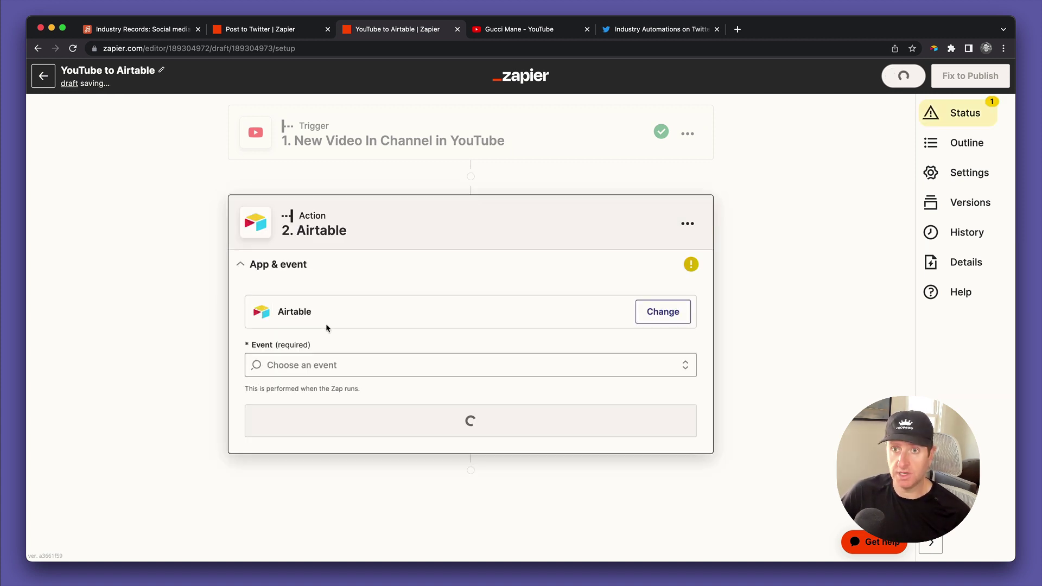
{"action": "left_click", "coordinate": [335, 365]}
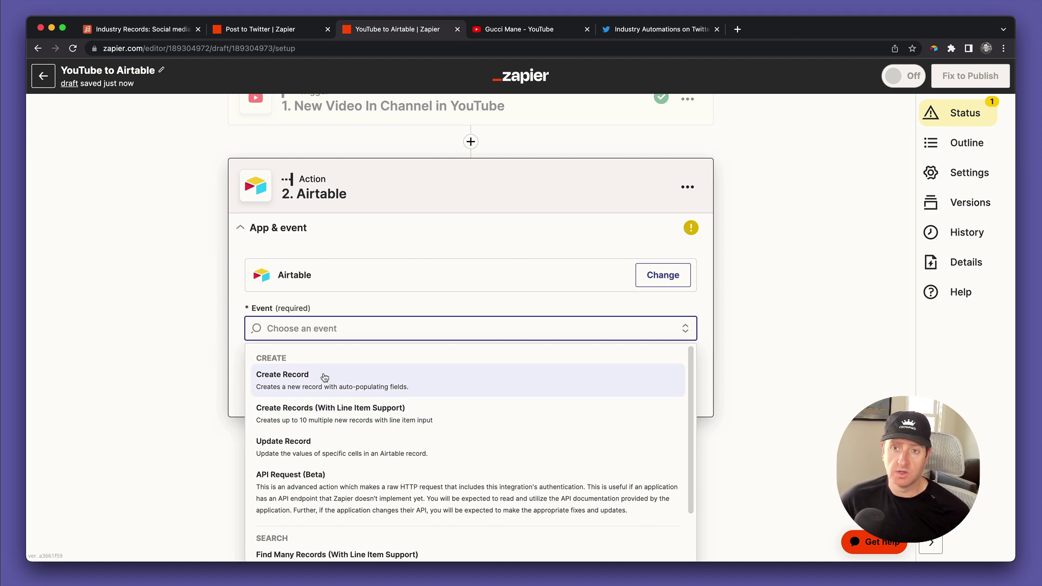
{"action": "left_click", "coordinate": [324, 377]}
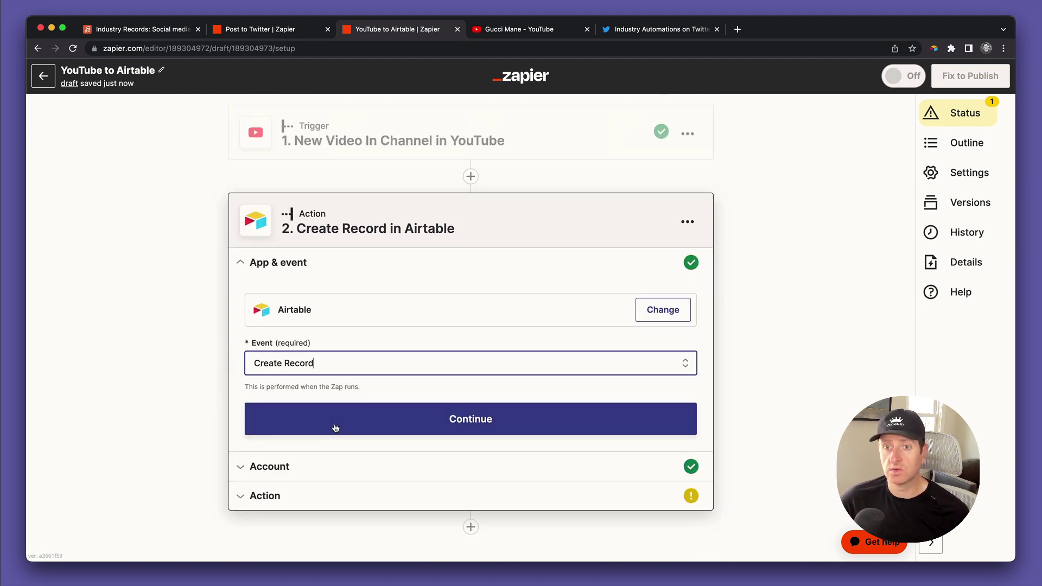
{"action": "left_click", "coordinate": [335, 425]}
{"action": "left_click", "coordinate": [287, 423]}
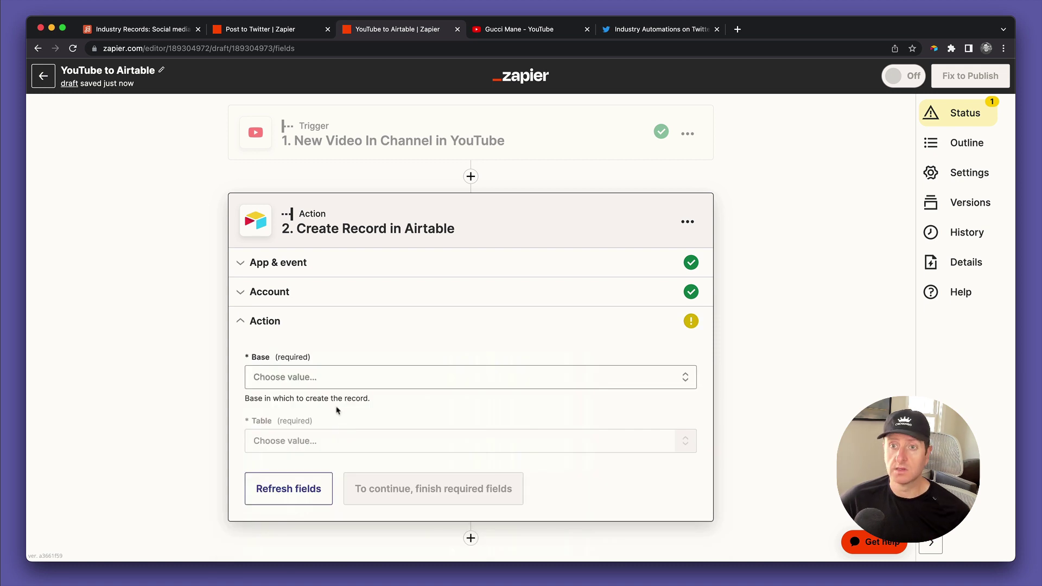
Point the action at the Industry Records base and its Social media table
{"action": "left_click", "coordinate": [324, 379]}
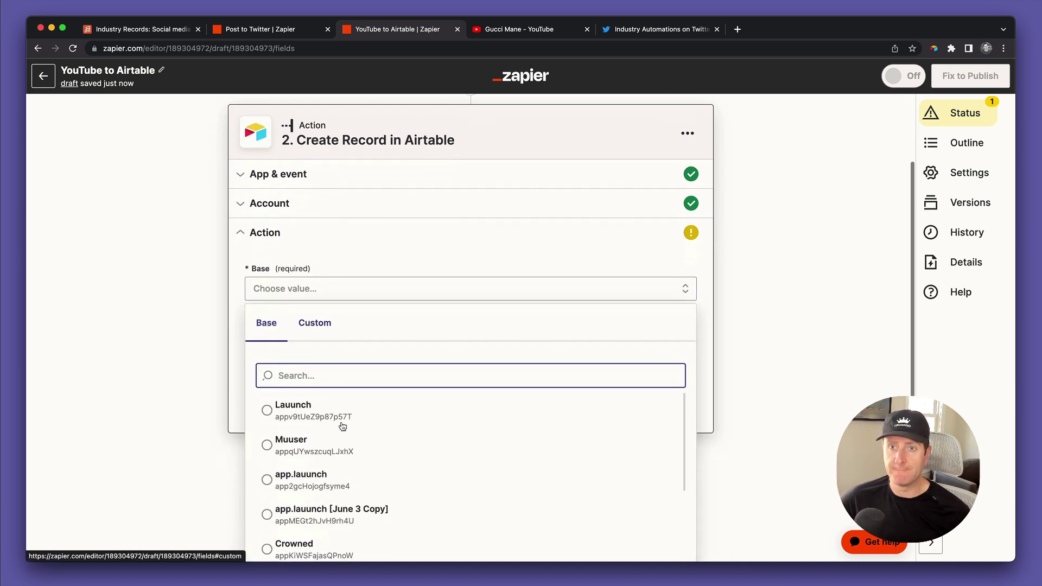
{"action": "scroll", "coordinate": [343, 426], "scroll_direction": "down", "scroll_amount": 5}
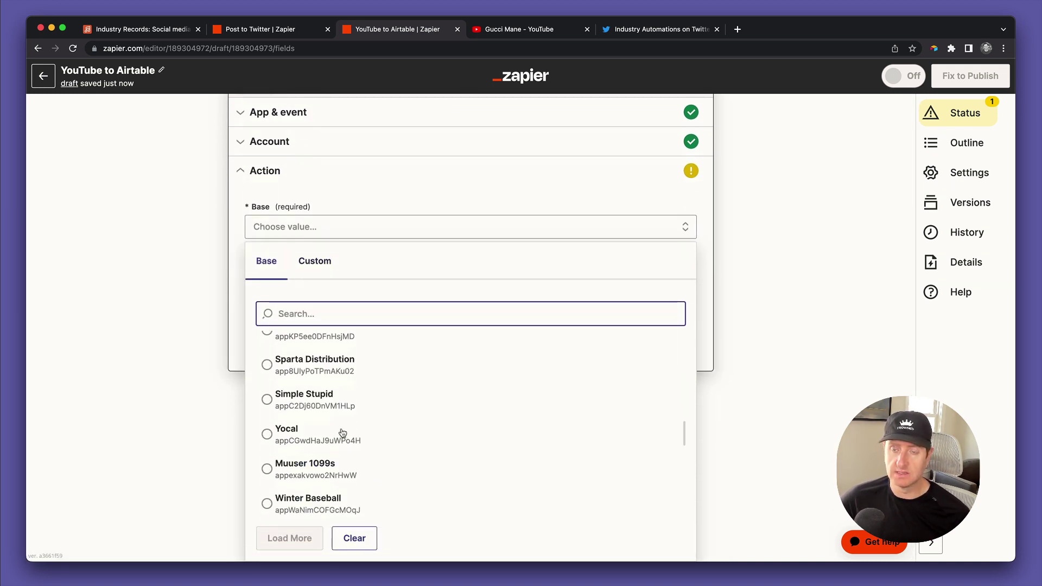
{"action": "type", "text": "industry rec"}
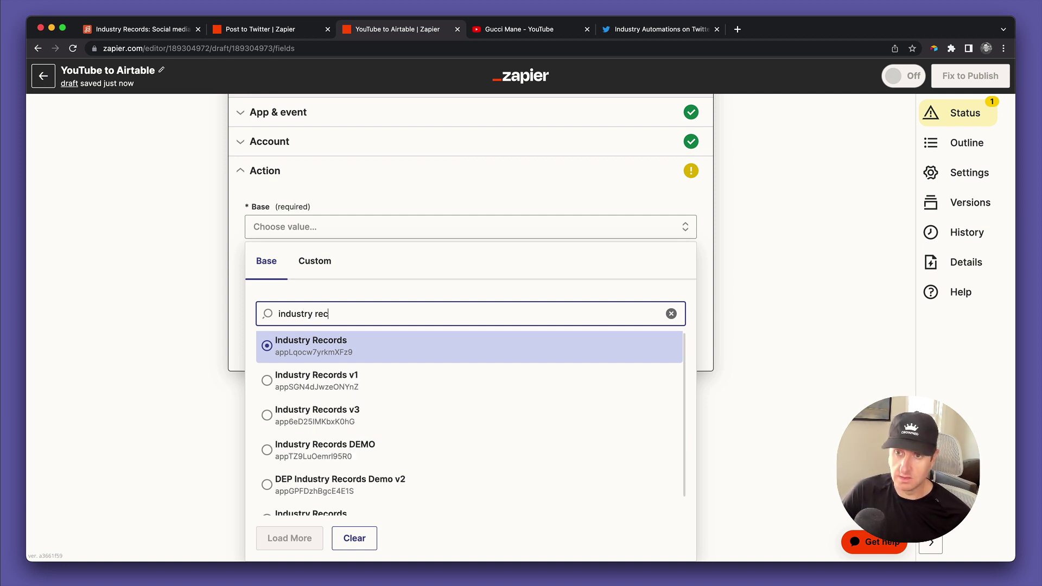
{"action": "scroll", "coordinate": [349, 485], "scroll_direction": "down", "scroll_amount": 1}
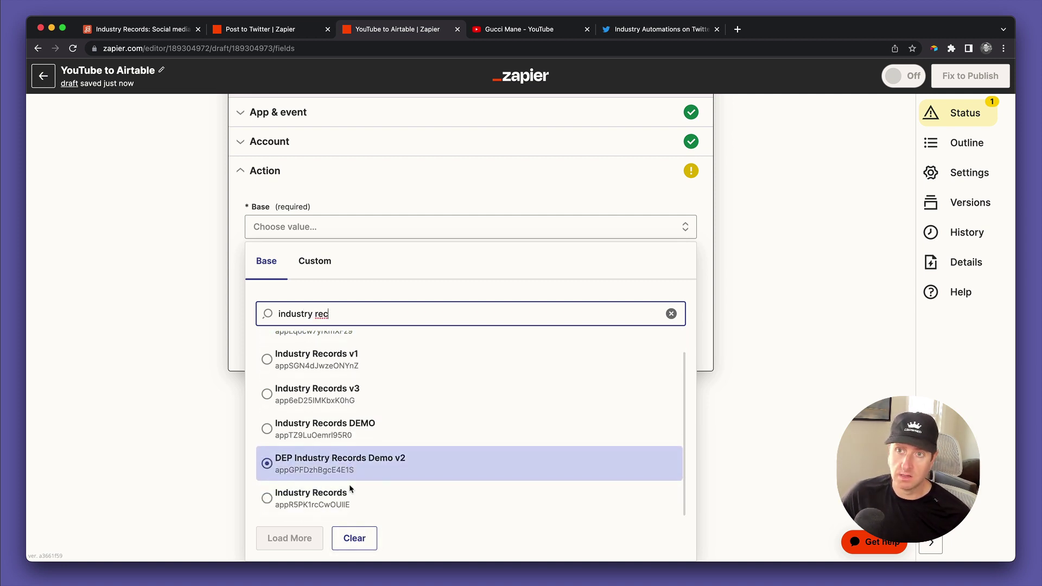
{"action": "left_click", "coordinate": [349, 490]}
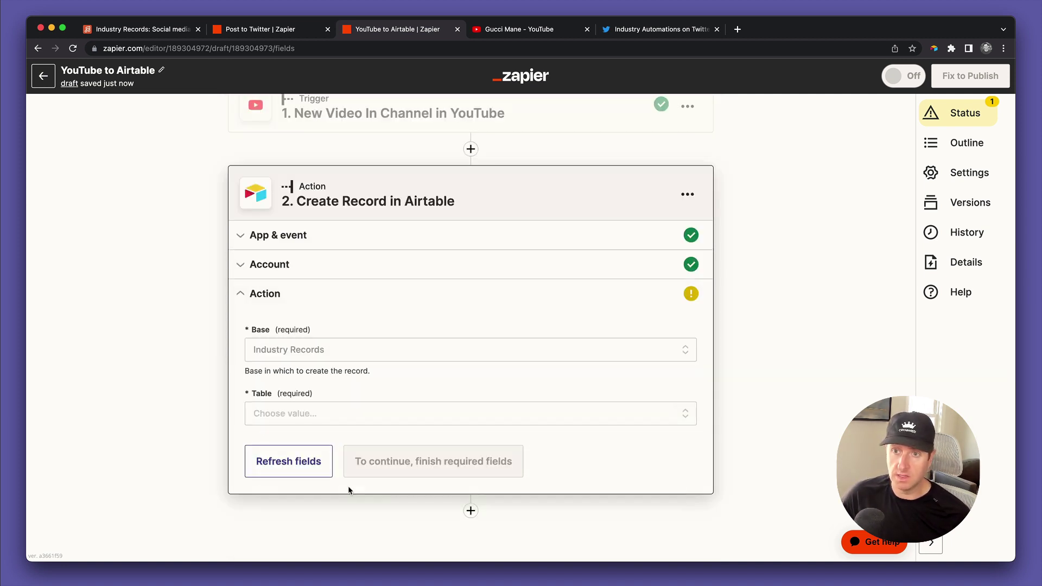
{"action": "left_click", "coordinate": [347, 419]}
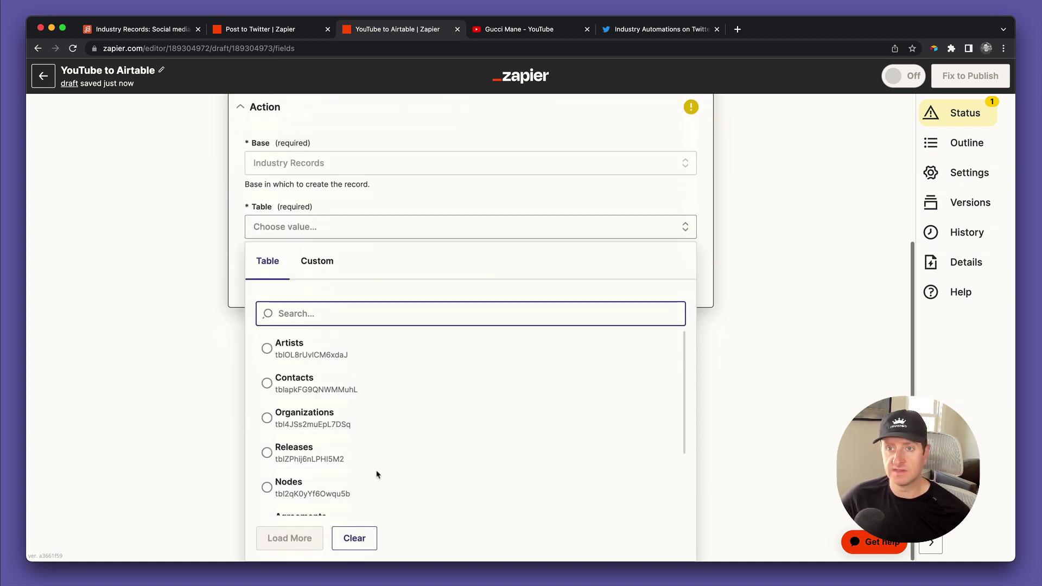
{"action": "scroll", "coordinate": [377, 475], "scroll_direction": "down", "scroll_amount": 2}
{"action": "left_click", "coordinate": [349, 495]}
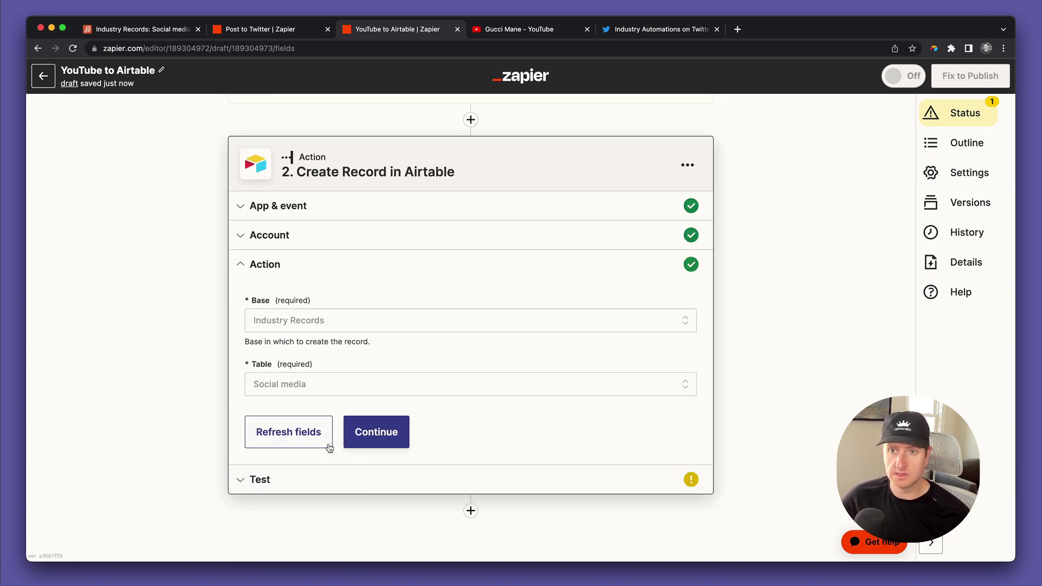
Refresh fields to load the Social media table's fields, leaving Copy empty
{"action": "left_click", "coordinate": [297, 443]}
{"action": "scroll", "coordinate": [296, 440], "scroll_direction": "down", "scroll_amount": 8}
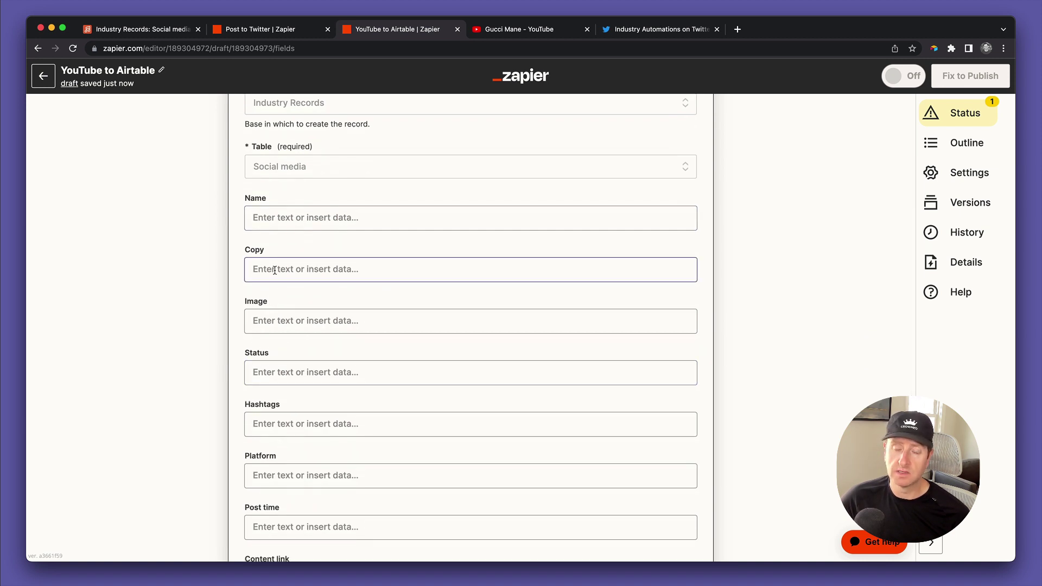
{"action": "left_click", "coordinate": [274, 270]}
{"action": "left_click", "coordinate": [279, 232]}
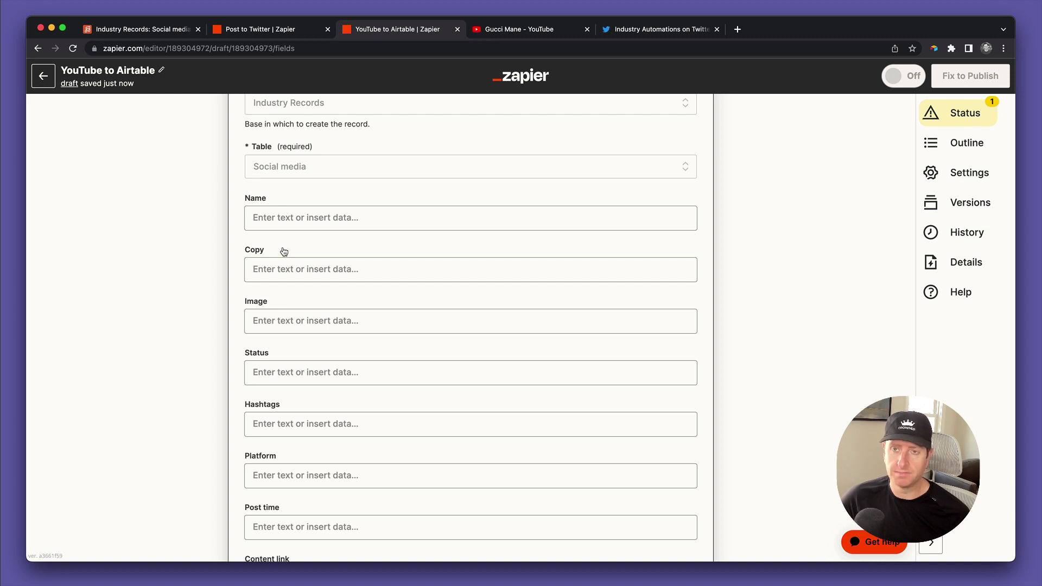
Map the Image field to the YouTube data's 1. Thumbnails Maxres Url
{"action": "left_click", "coordinate": [310, 319]}
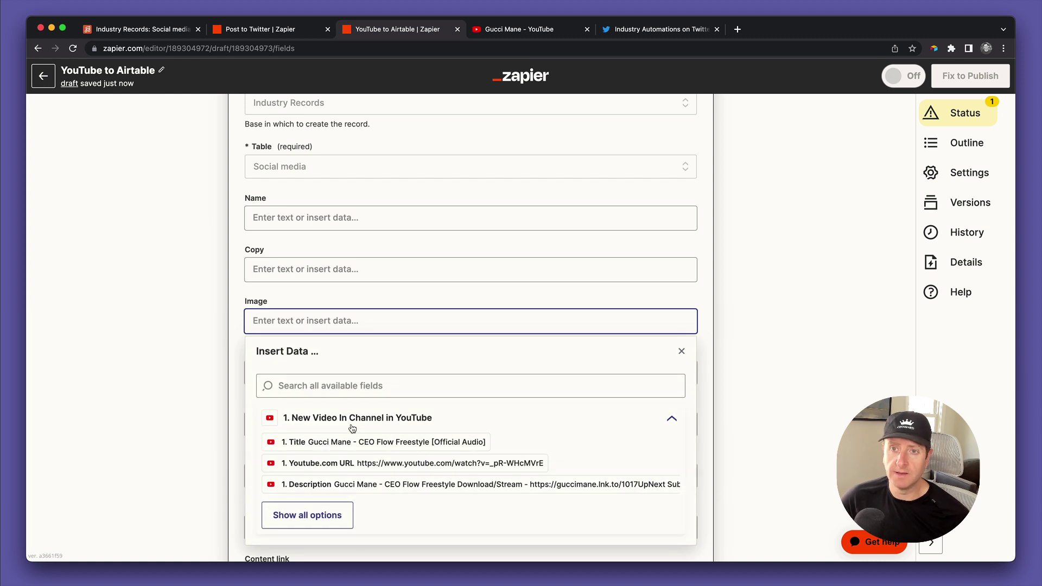
{"action": "left_click", "coordinate": [345, 383]}
{"action": "type", "text": "image"}
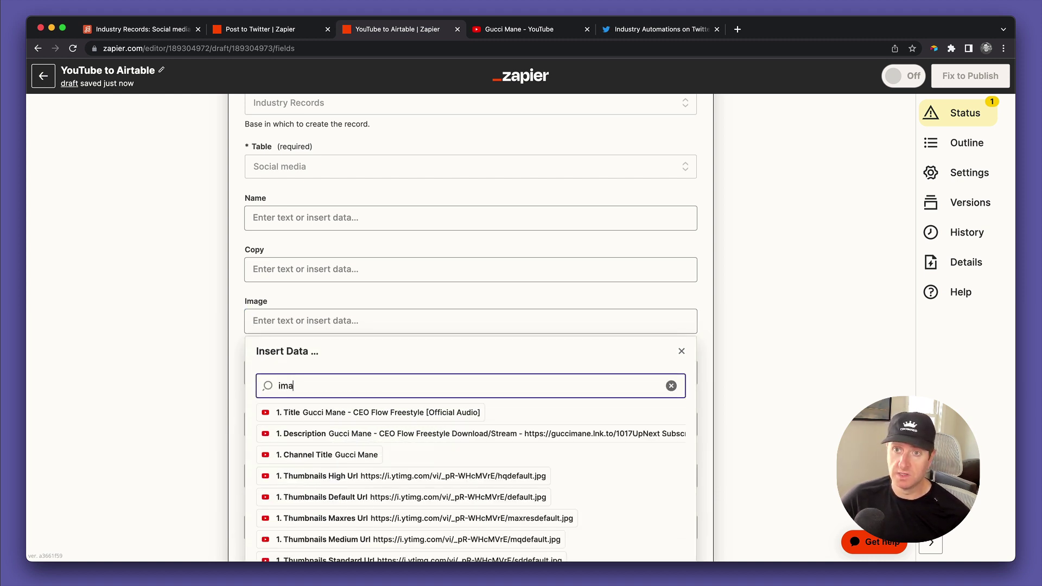
{"action": "key", "text": "BackSpace"}
{"action": "key", "text": "BackSpace"}
{"action": "key", "text": "BackSpace"}
{"action": "key", "text": "BackSpace"}
{"action": "key", "text": "BackSpace"}
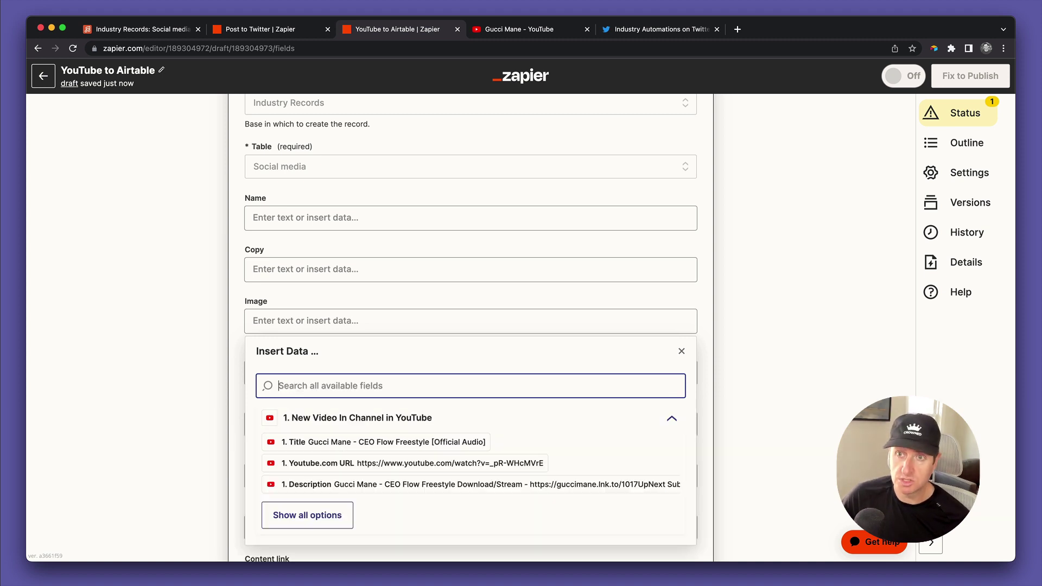
{"action": "left_click", "coordinate": [320, 514]}
{"action": "scroll", "coordinate": [390, 474], "scroll_direction": "down", "scroll_amount": 5}
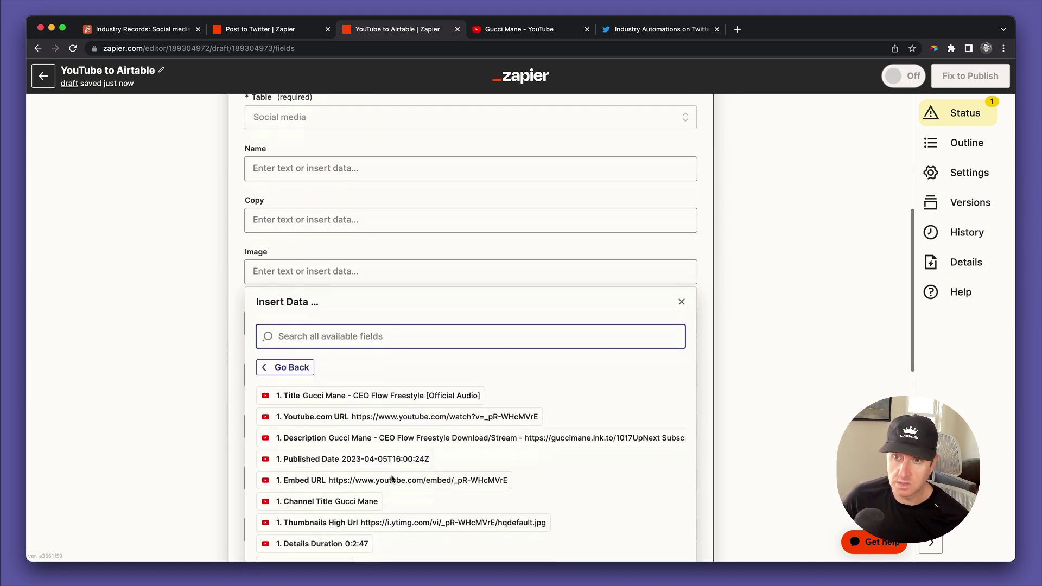
{"action": "scroll", "coordinate": [391, 478], "scroll_direction": "down", "scroll_amount": 3}
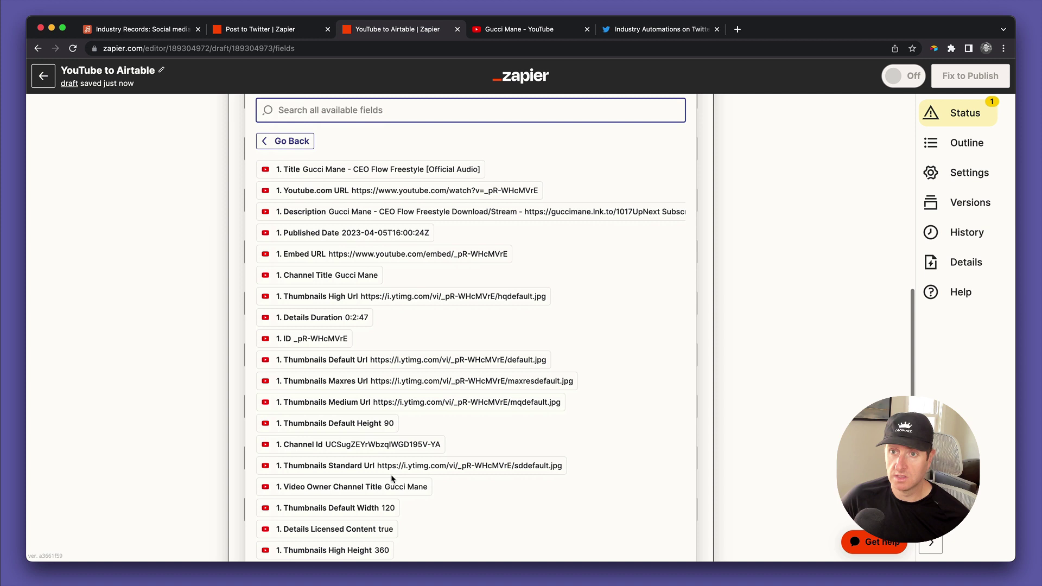
{"action": "left_click", "coordinate": [366, 383]}
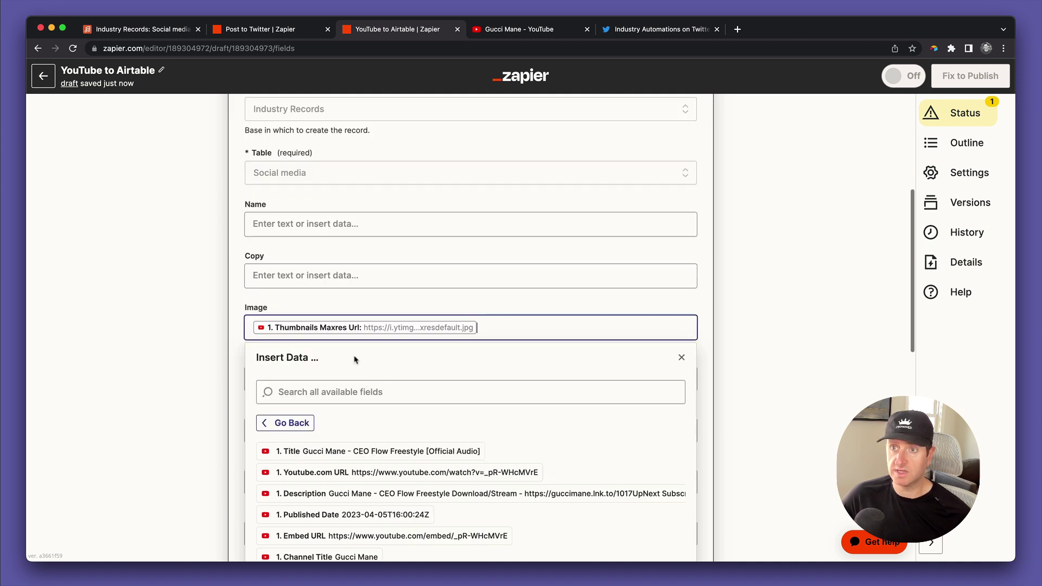
{"action": "left_click", "coordinate": [326, 302]}
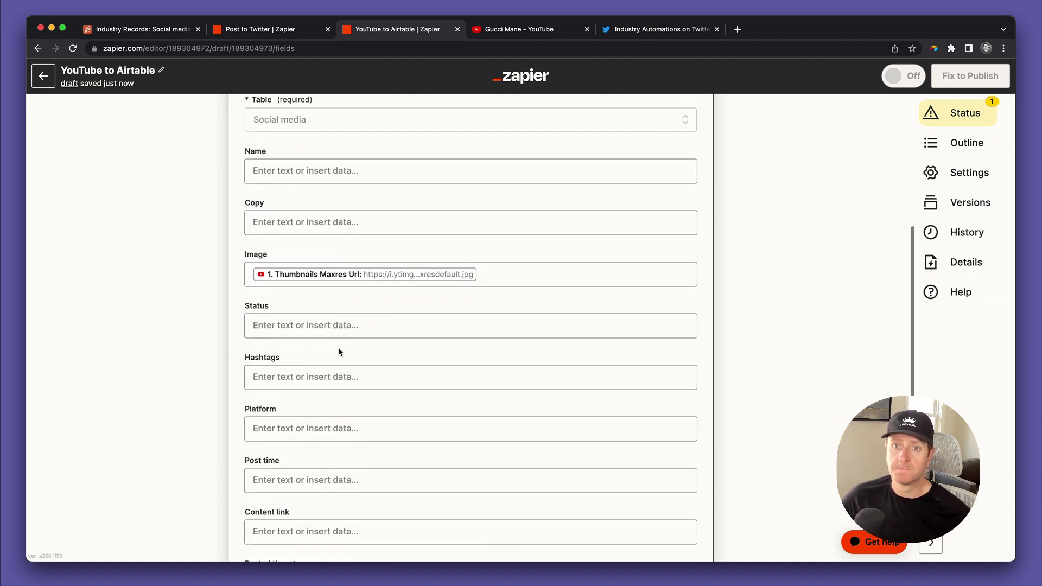
Set Status to 'In progress' and Hashtags to '#youtube #guccimane'
{"action": "left_click", "coordinate": [321, 326]}
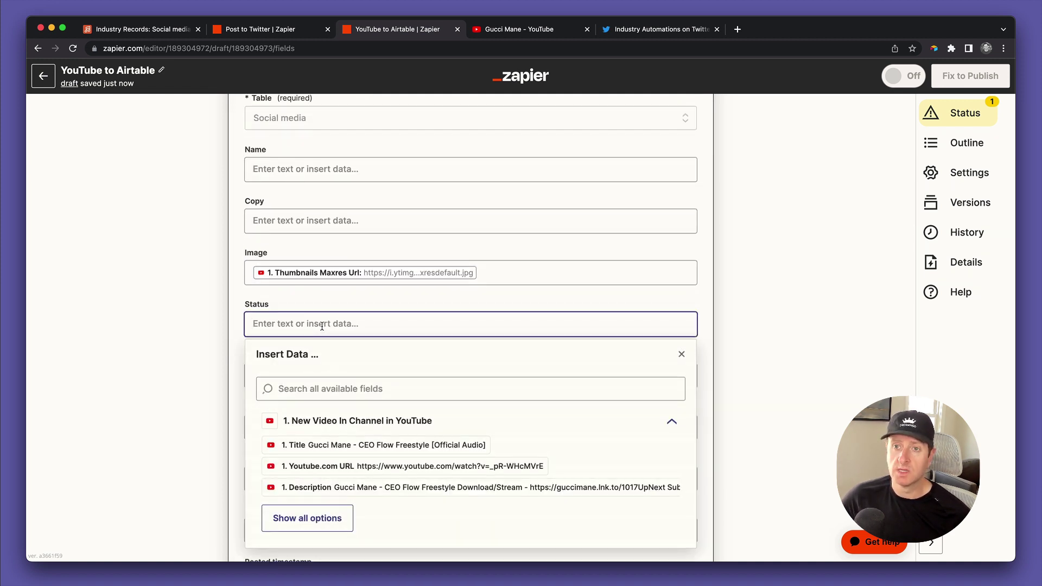
{"action": "type", "text": "In progress"}
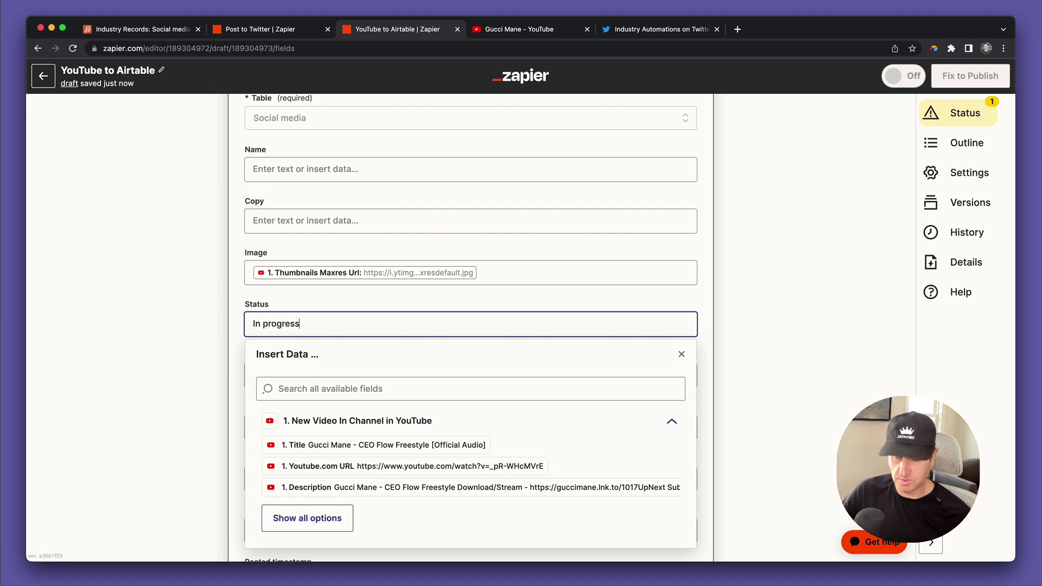
{"action": "left_click", "coordinate": [313, 298]}
{"action": "scroll", "coordinate": [322, 333], "scroll_direction": "down", "scroll_amount": 5}
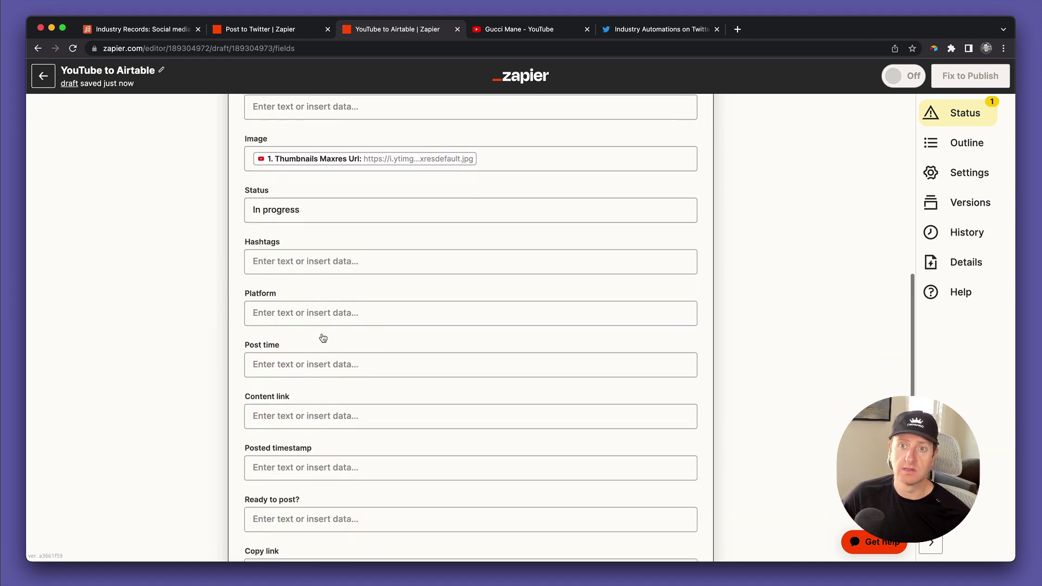
{"action": "left_click", "coordinate": [302, 235]}
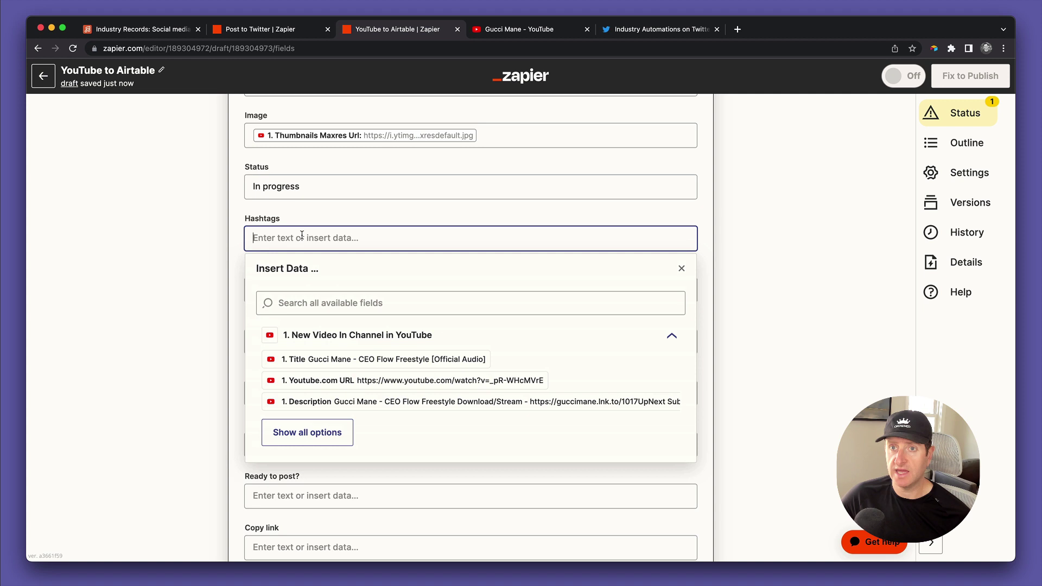
{"action": "type", "text": "#"}
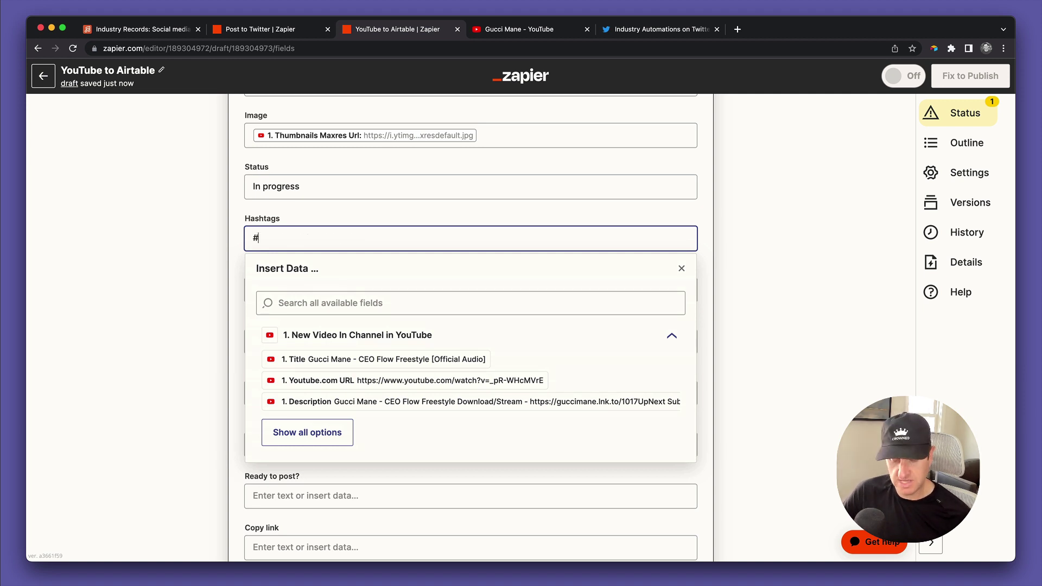
{"action": "type", "text": "youtube #guccimadne"}
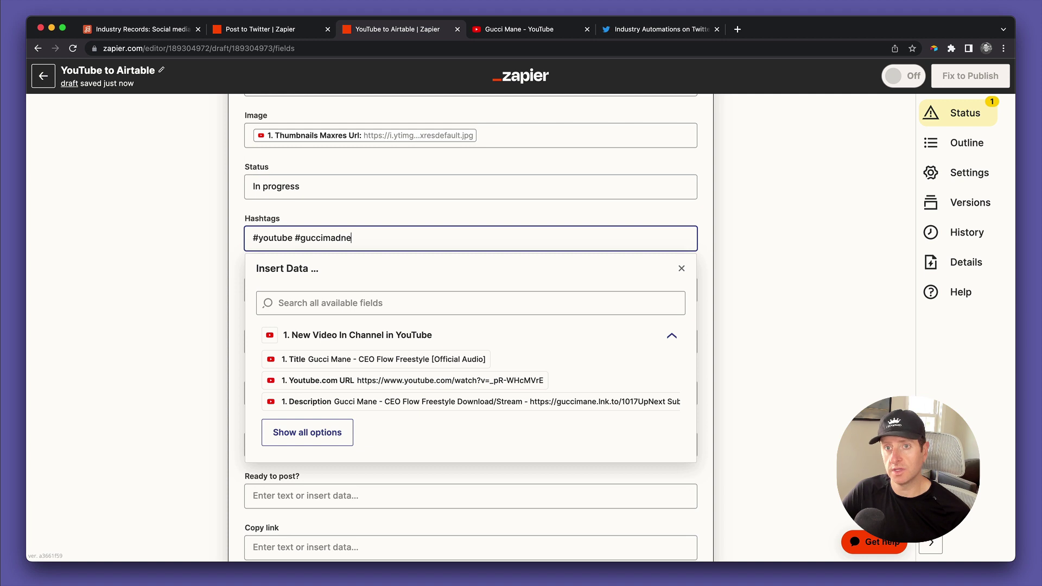
{"action": "type", "text": "n"}
{"action": "key", "text": "BackSpace"}
{"action": "key", "text": "BackSpace"}
{"action": "type", "text": "ne"}
{"action": "left_click", "coordinate": [335, 206]}
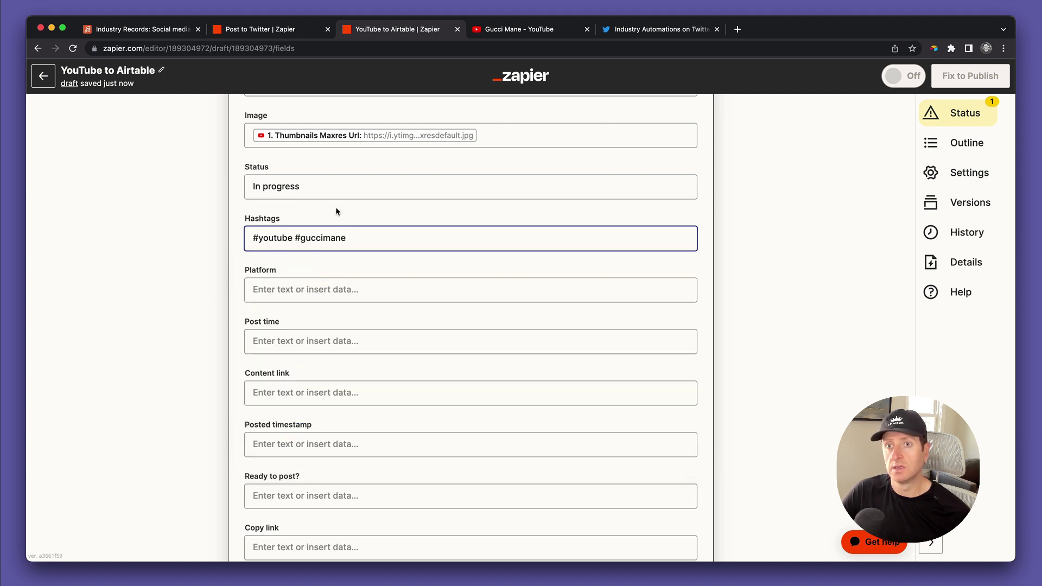
Set the record's Platform to Twitter
{"action": "left_click", "coordinate": [305, 280]}
{"action": "scroll", "coordinate": [306, 279], "scroll_direction": "down", "scroll_amount": 1}
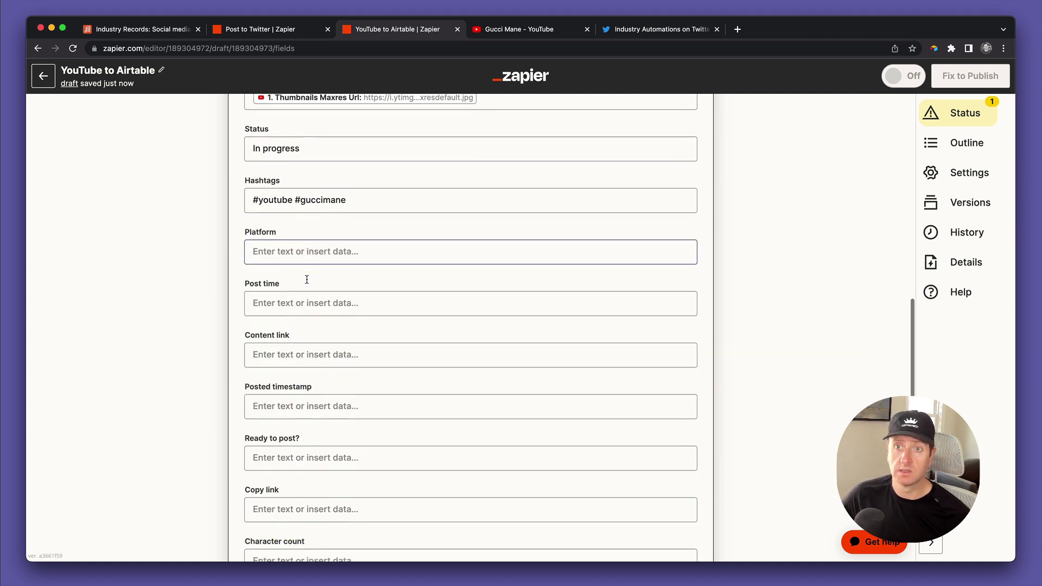
{"action": "left_click", "coordinate": [295, 240]}
{"action": "type", "text": "Twitter"}
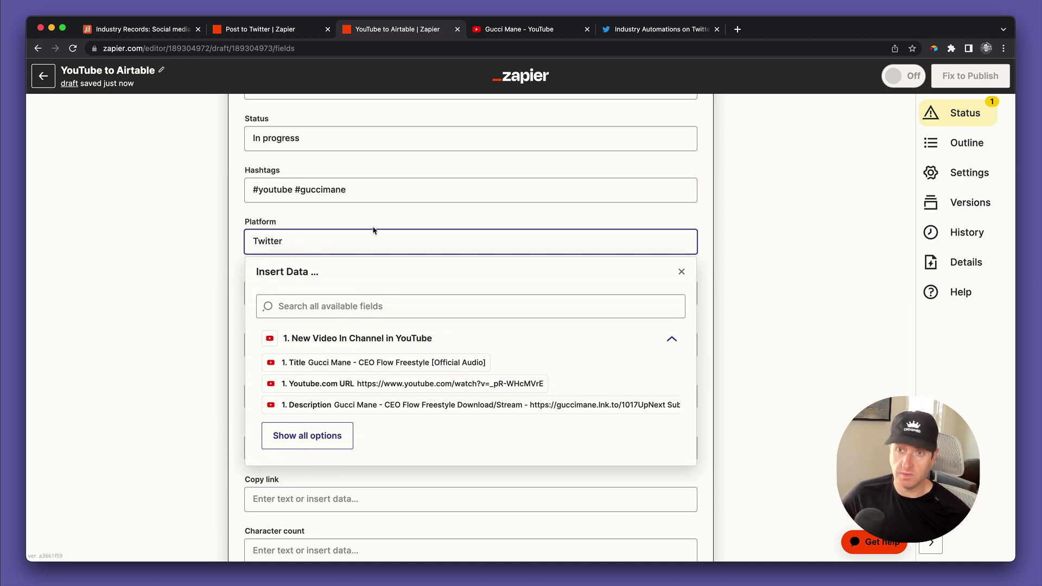
{"action": "left_click", "coordinate": [366, 212]}
{"action": "left_click", "coordinate": [319, 289]}
Map Copy link to the video's 1. Youtube.com URL
{"action": "scroll", "coordinate": [321, 288], "scroll_direction": "down", "scroll_amount": 1}
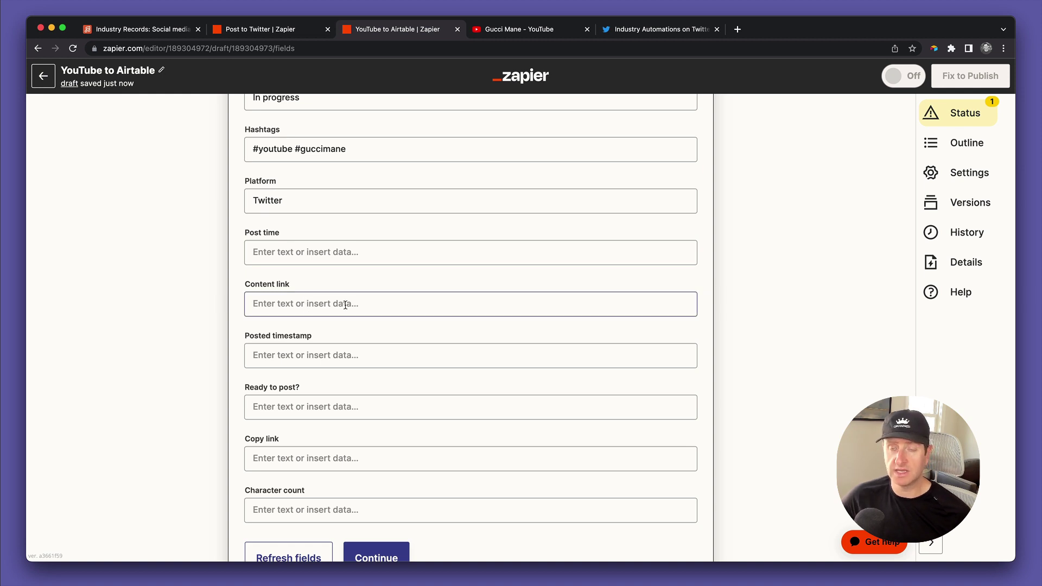
{"action": "scroll", "coordinate": [345, 305], "scroll_direction": "down", "scroll_amount": 1}
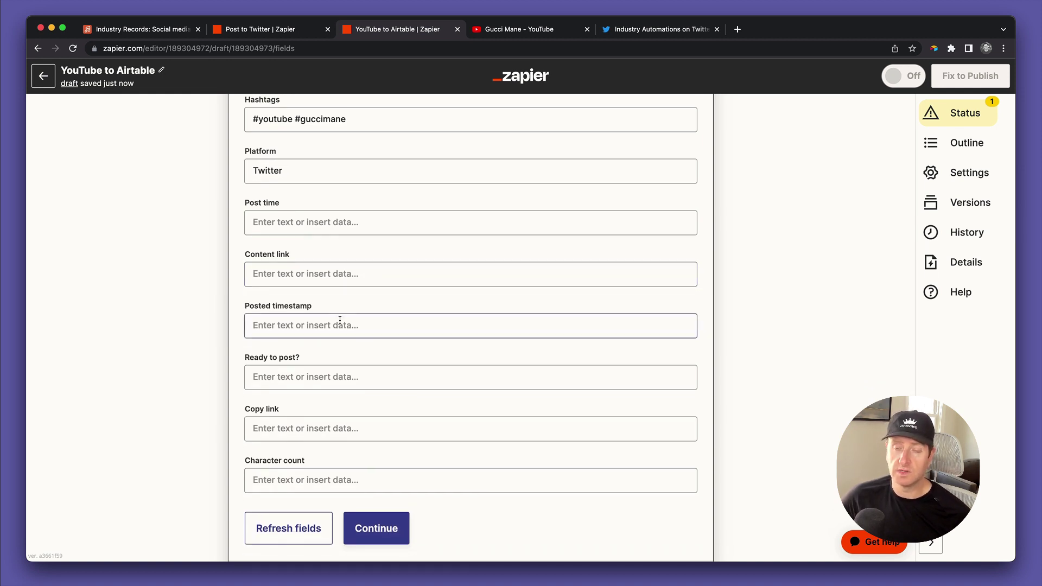
{"action": "left_click", "coordinate": [308, 431]}
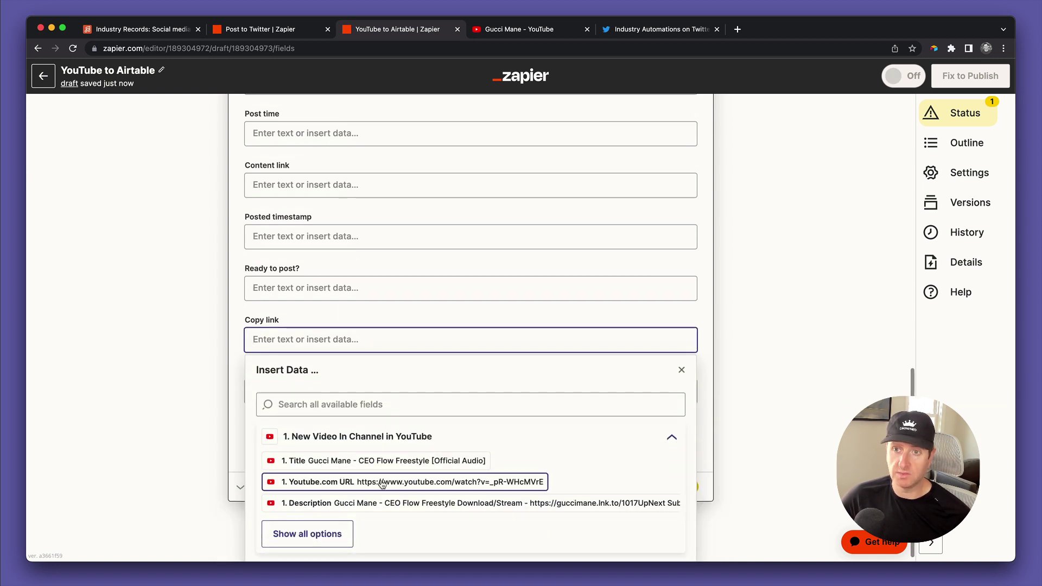
{"action": "left_click", "coordinate": [382, 482]}
{"action": "left_click", "coordinate": [354, 321]}
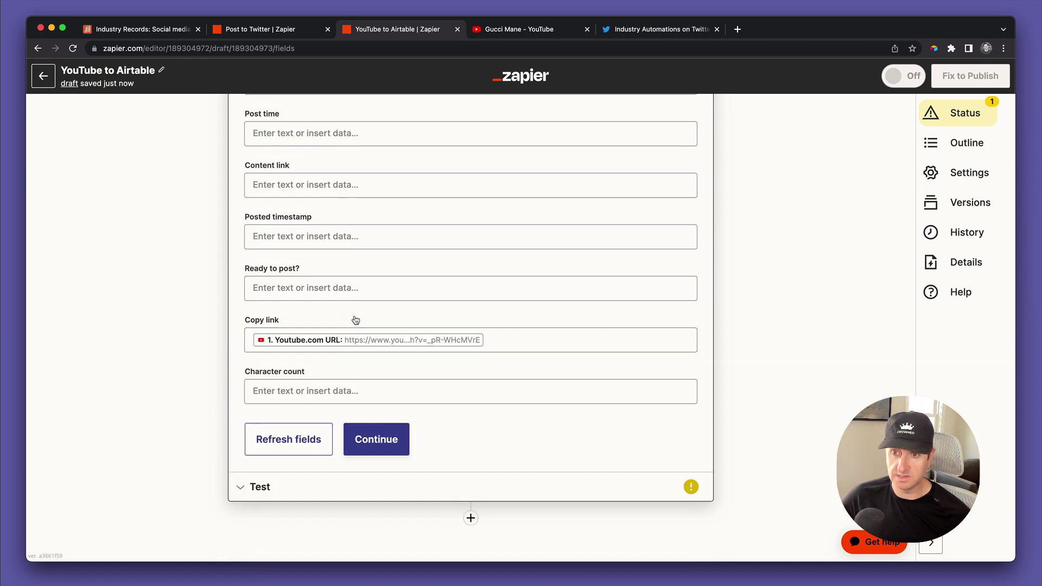
Finish the field mapping and send a test record to Airtable's Social media table
{"action": "scroll", "coordinate": [327, 292], "scroll_direction": "up", "scroll_amount": 10}
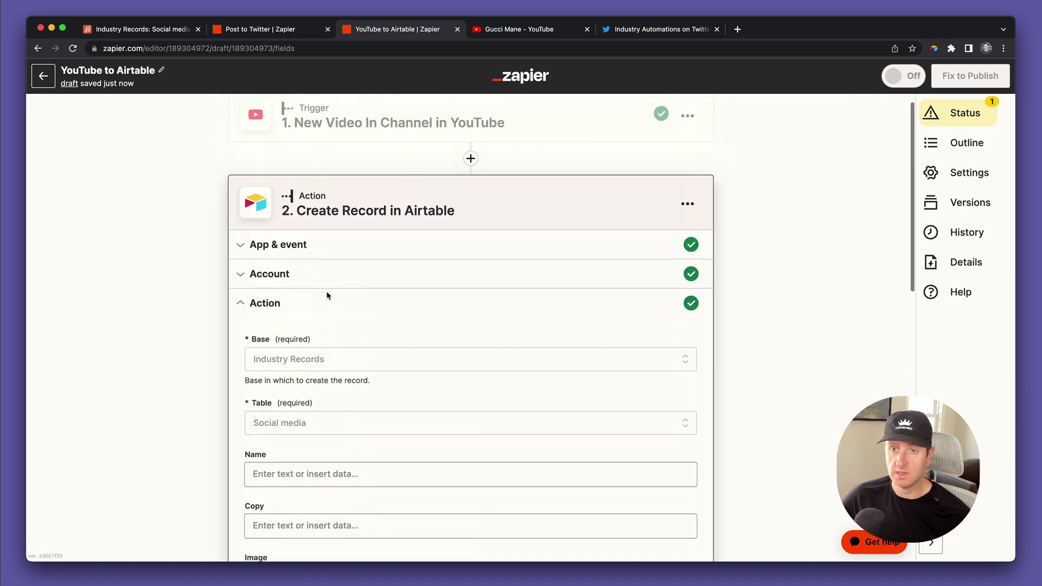
{"action": "scroll", "coordinate": [328, 295], "scroll_direction": "down", "scroll_amount": 2}
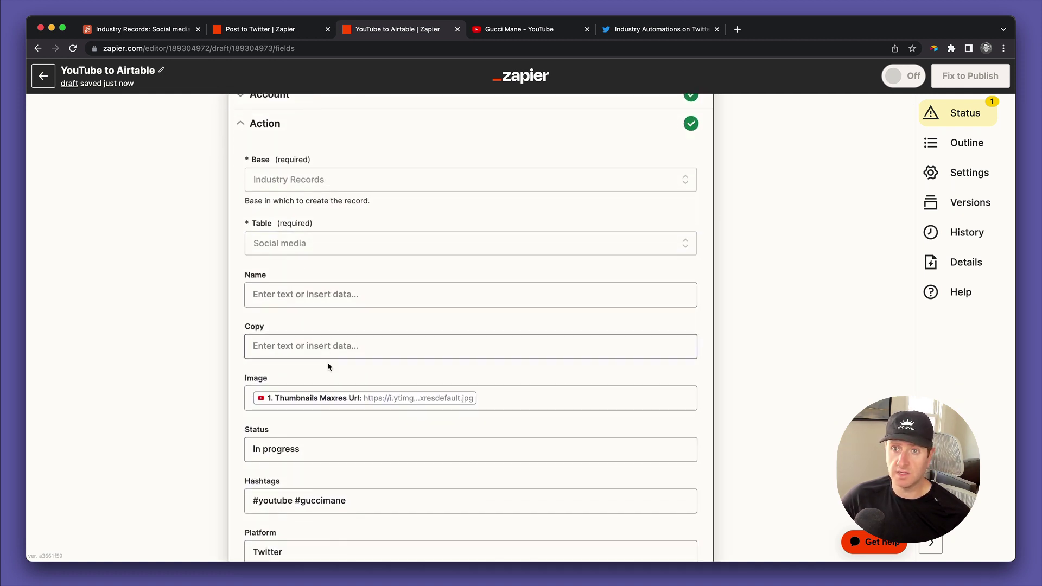
{"action": "scroll", "coordinate": [333, 443], "scroll_direction": "down", "scroll_amount": 8}
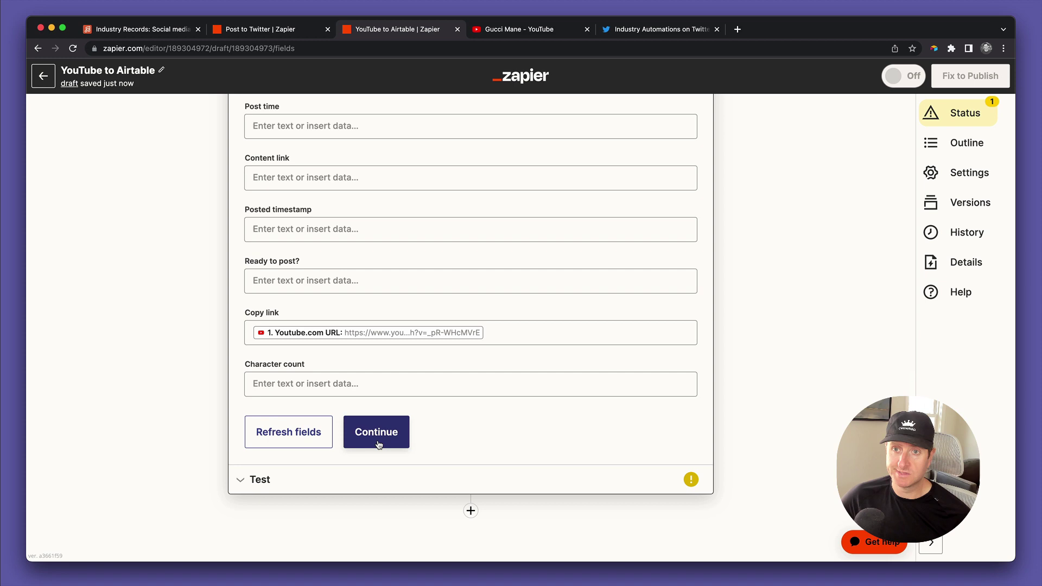
{"action": "left_click", "coordinate": [381, 436]}
{"action": "scroll", "coordinate": [336, 456], "scroll_direction": "down", "scroll_amount": 5}
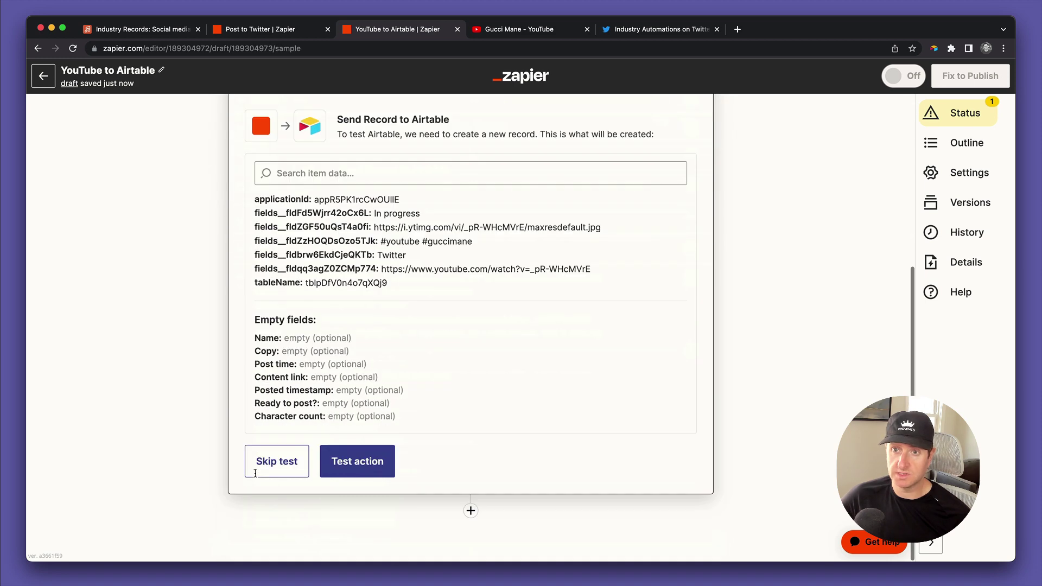
{"action": "left_click", "coordinate": [375, 463]}
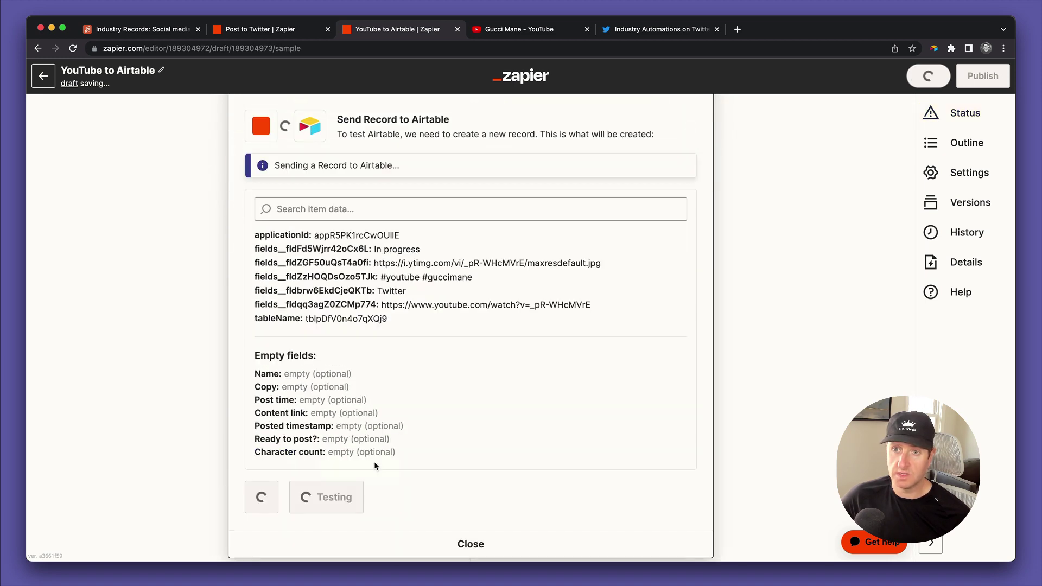
{"action": "left_click", "coordinate": [141, 29]}
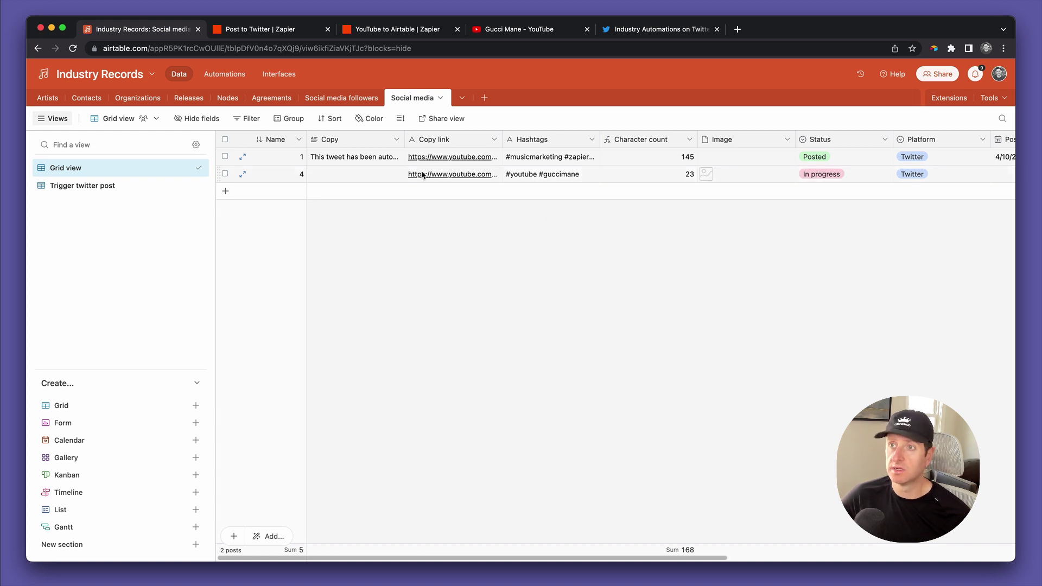
Check the new row's Copy link, Hashtags, Character count 23 and thumbnail Image cells
{"action": "left_click", "coordinate": [475, 175]}
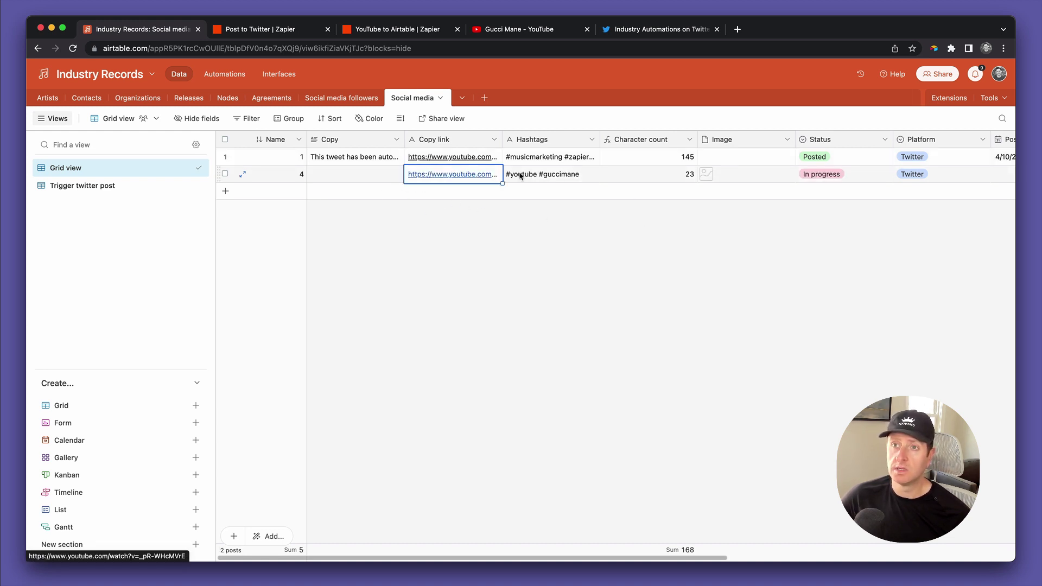
{"action": "left_click", "coordinate": [549, 175]}
{"action": "left_click", "coordinate": [634, 175]}
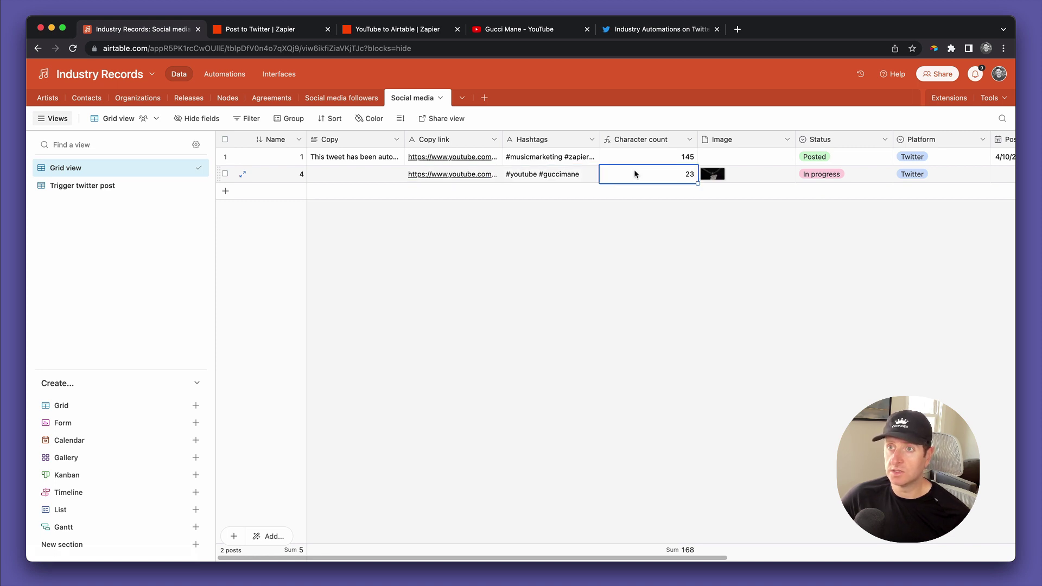
{"action": "left_click", "coordinate": [745, 179]}
{"action": "scroll", "coordinate": [748, 178], "scroll_direction": "right", "scroll_amount": 6}
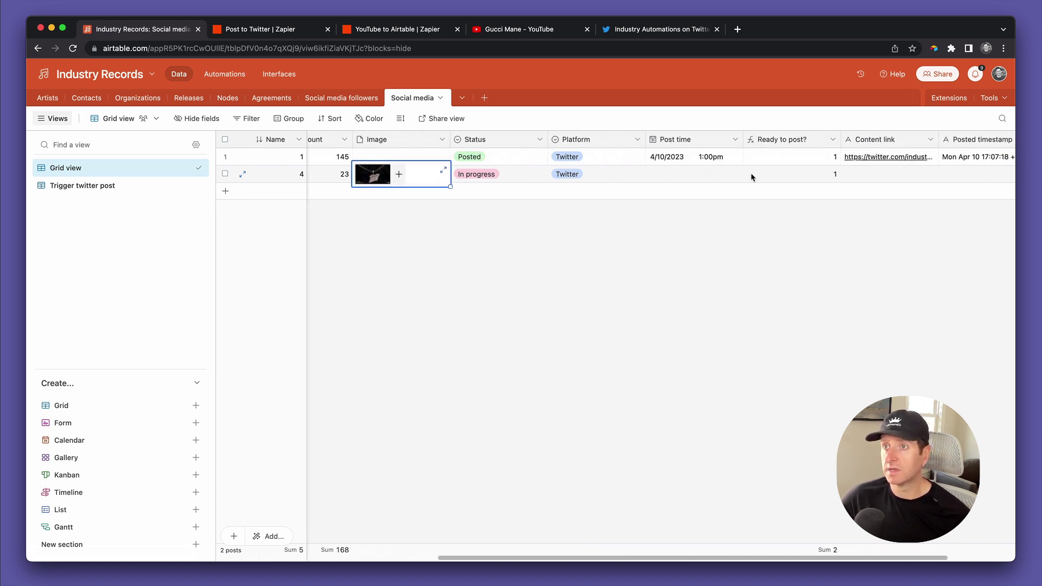
{"action": "scroll", "coordinate": [751, 177], "scroll_direction": "right", "scroll_amount": 2}
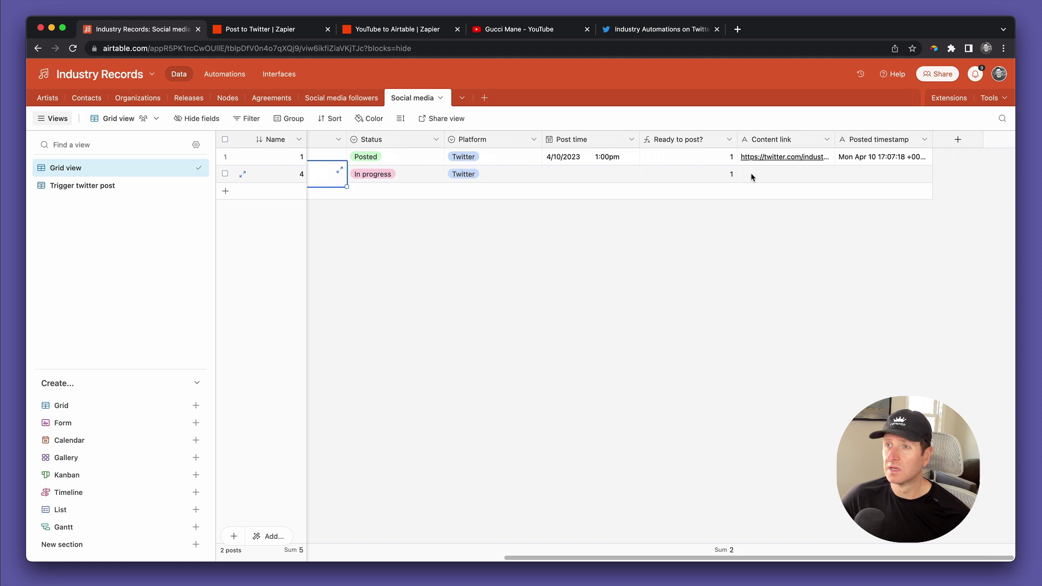
{"action": "scroll", "coordinate": [751, 178], "scroll_direction": "left", "scroll_amount": 8}
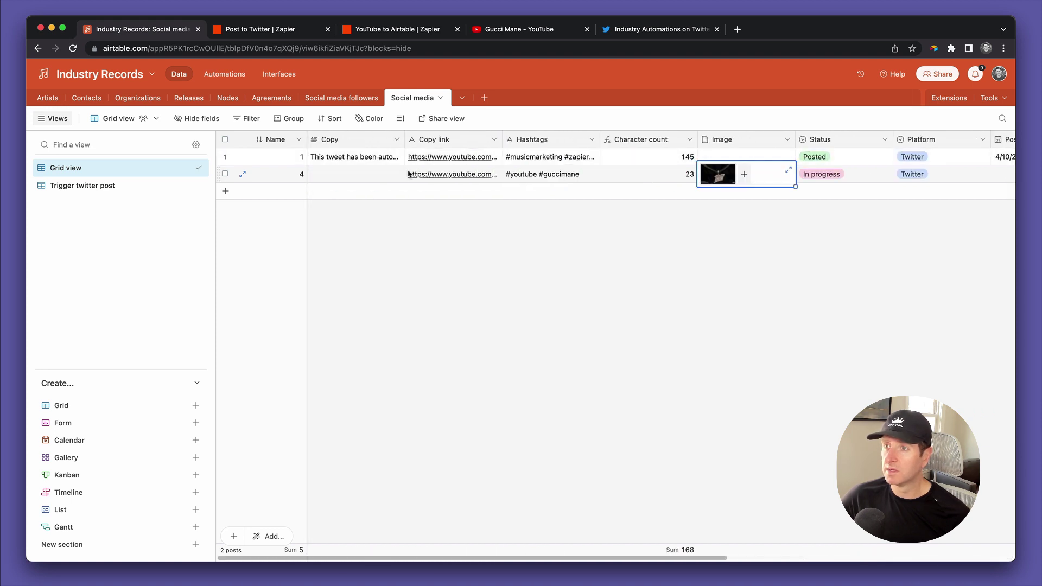
Publish and turn on the Post to Twitter zap, then return to the Airtable Social media table
{"action": "left_click", "coordinate": [278, 30]}
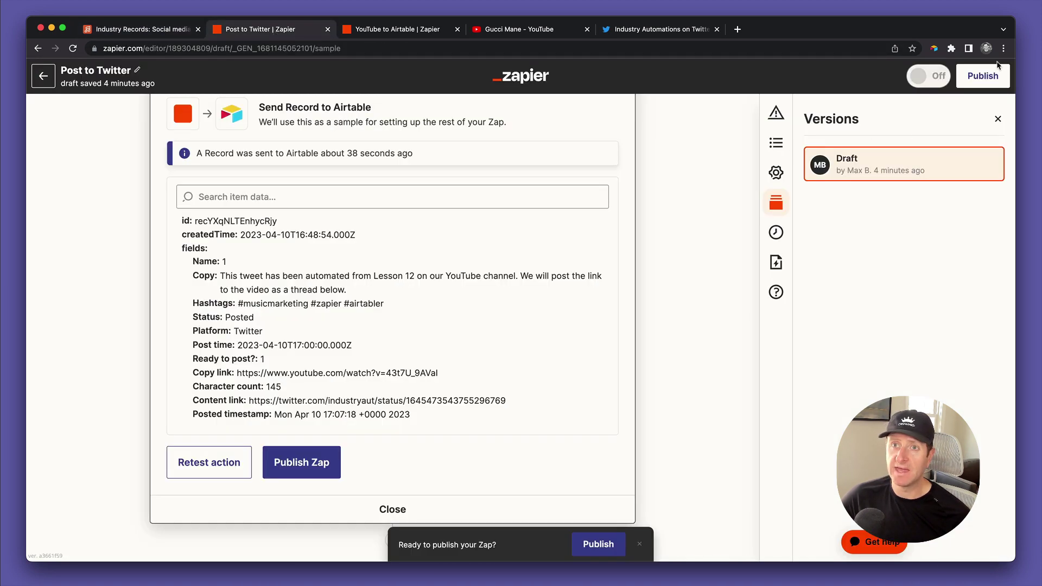
{"action": "left_click", "coordinate": [990, 76]}
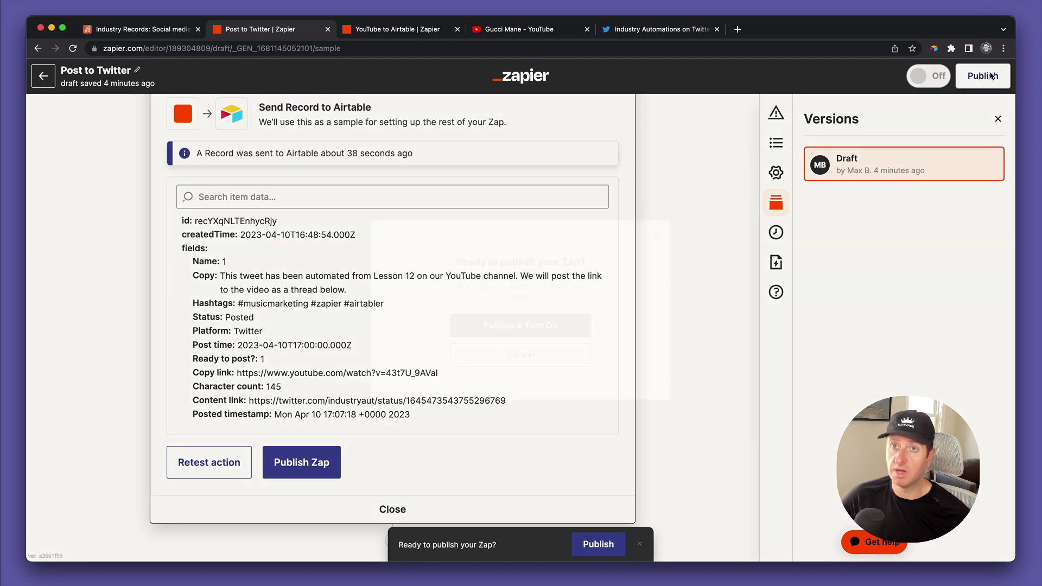
{"action": "left_click", "coordinate": [484, 325]}
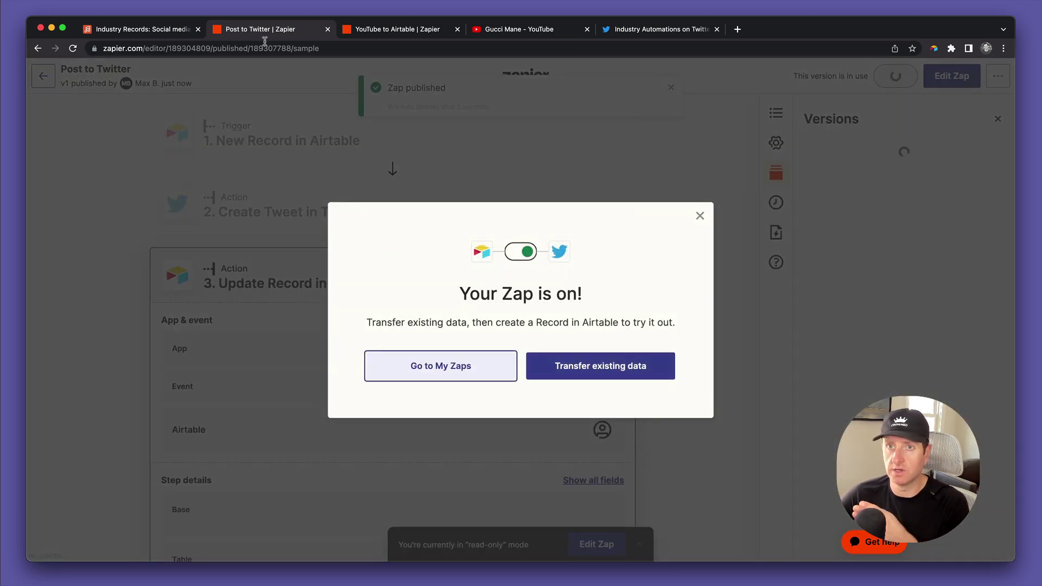
{"action": "left_click", "coordinate": [164, 33]}
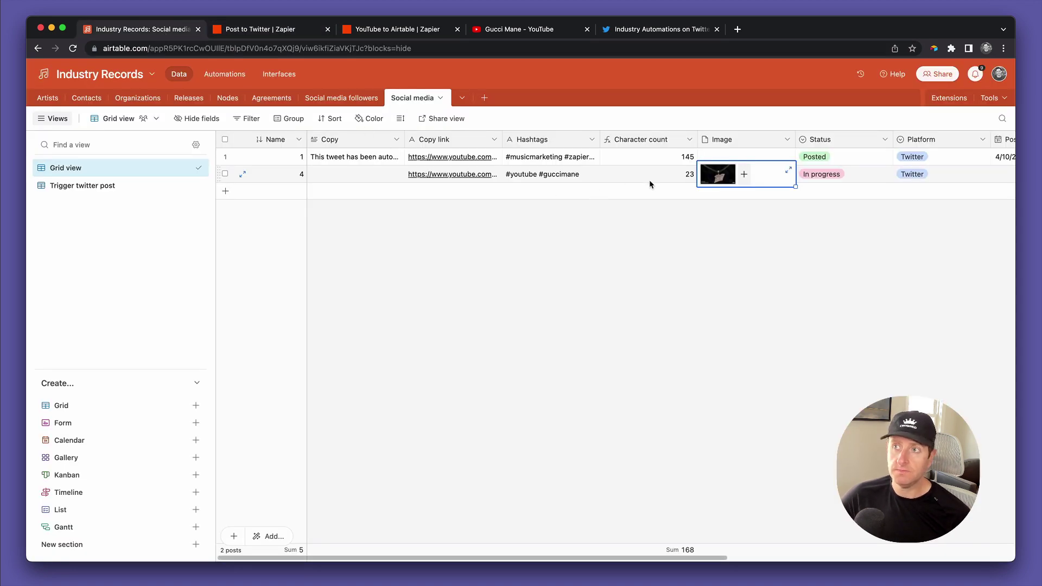
Narrow the views sidebar and widen the Copy link column in the Social media grid
{"action": "scroll", "coordinate": [695, 170], "scroll_direction": "right", "scroll_amount": 5}
{"action": "scroll", "coordinate": [695, 169], "scroll_direction": "left", "scroll_amount": 5}
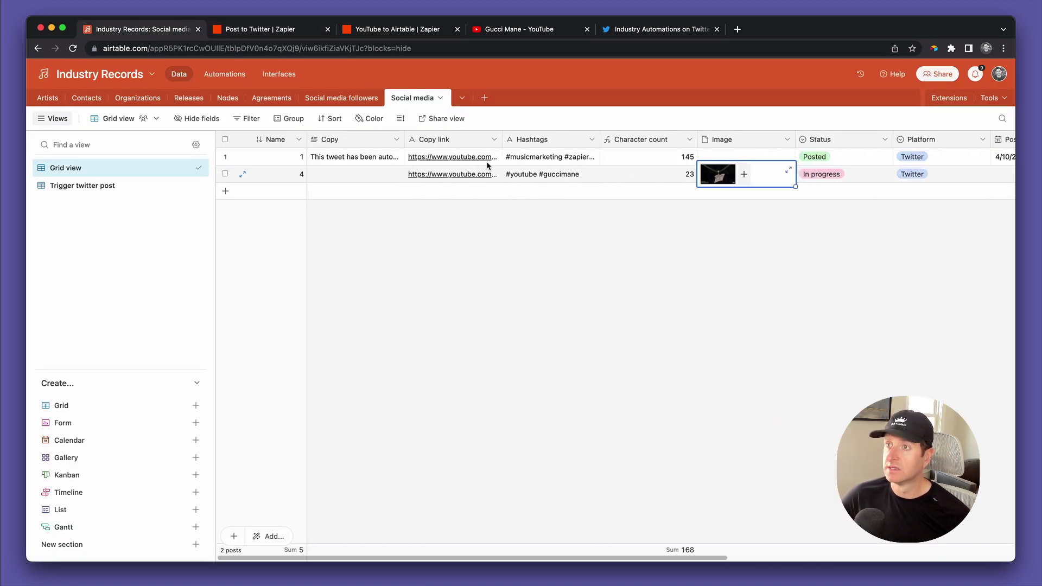
{"action": "left_click_drag", "start_coordinate": [215, 140], "coordinate": [124, 139]}
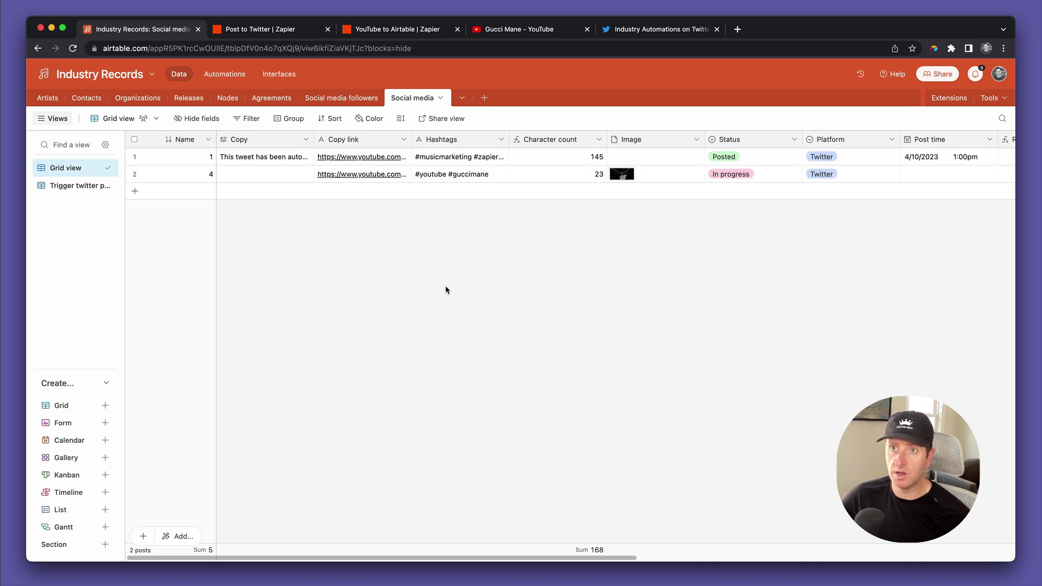
{"action": "left_click_drag", "start_coordinate": [411, 139], "coordinate": [438, 139]}
{"action": "scroll", "coordinate": [606, 182], "scroll_direction": "right", "scroll_amount": 7}
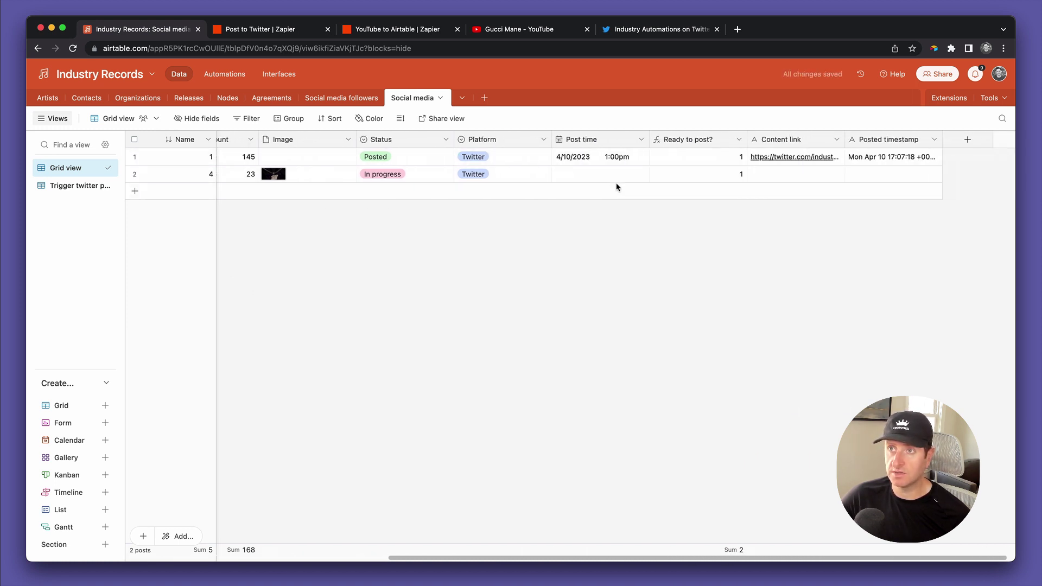
Edit row 2's 4/10/2023 Post time, changing the minutes to give 1:16pm
{"action": "left_click", "coordinate": [585, 180]}
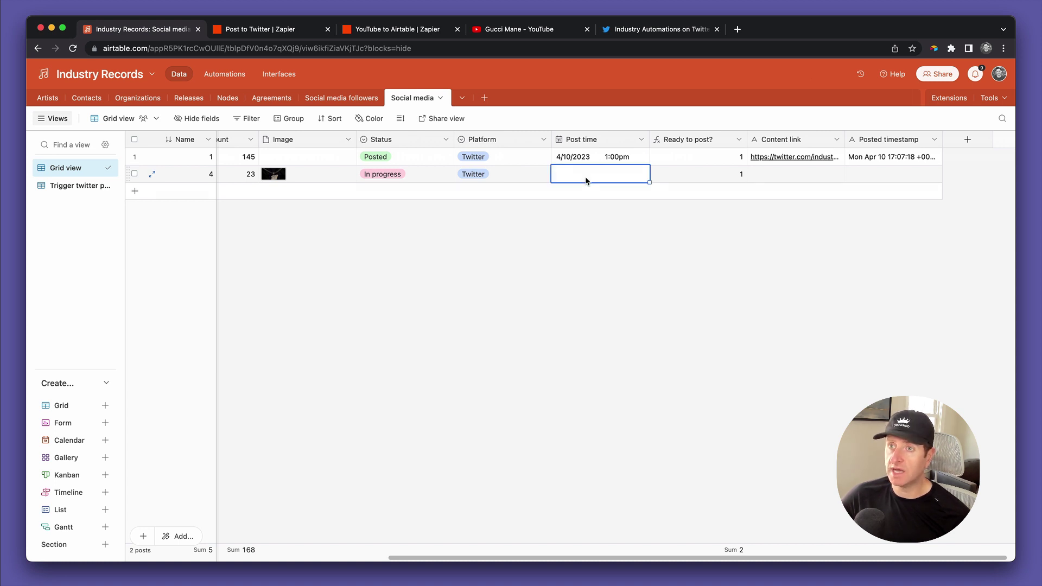
{"action": "double_click", "coordinate": [585, 180]}
{"action": "left_click", "coordinate": [586, 175]}
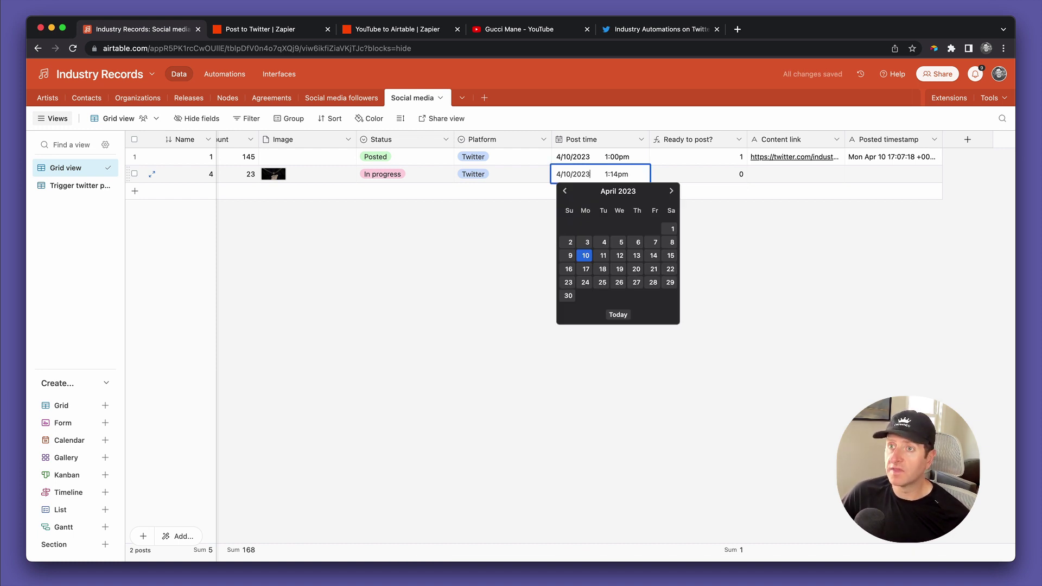
{"action": "left_click", "coordinate": [614, 174]}
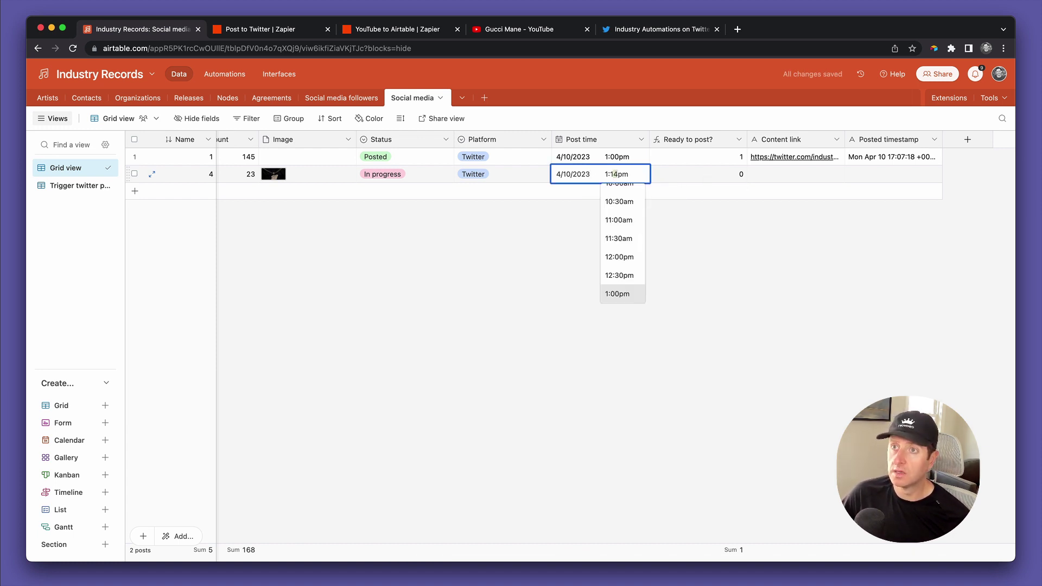
{"action": "key", "text": "Delete"}
{"action": "type", "text": "6"}
{"action": "key", "text": "Return"}
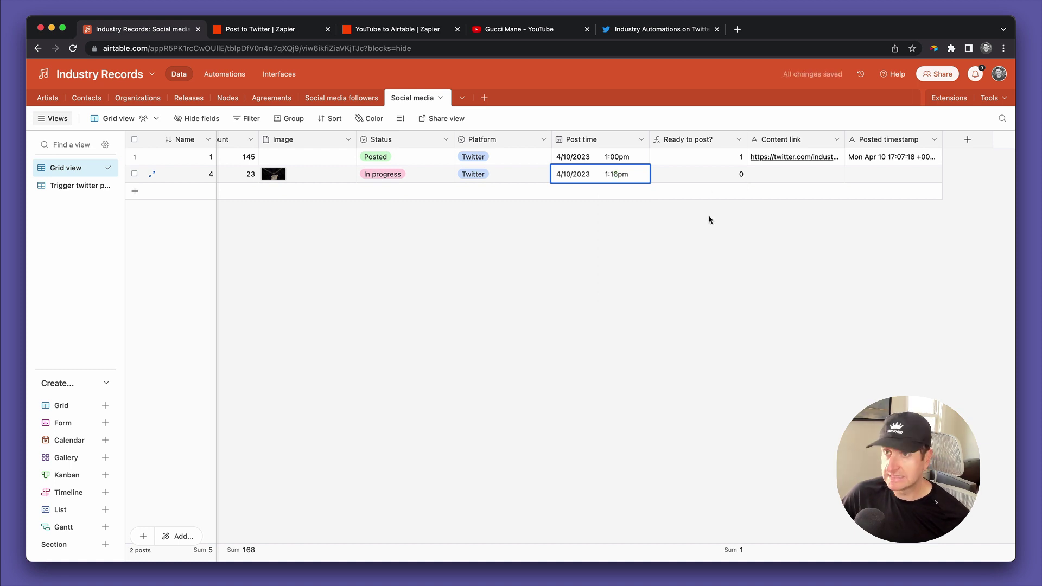
{"action": "left_click", "coordinate": [708, 216]}
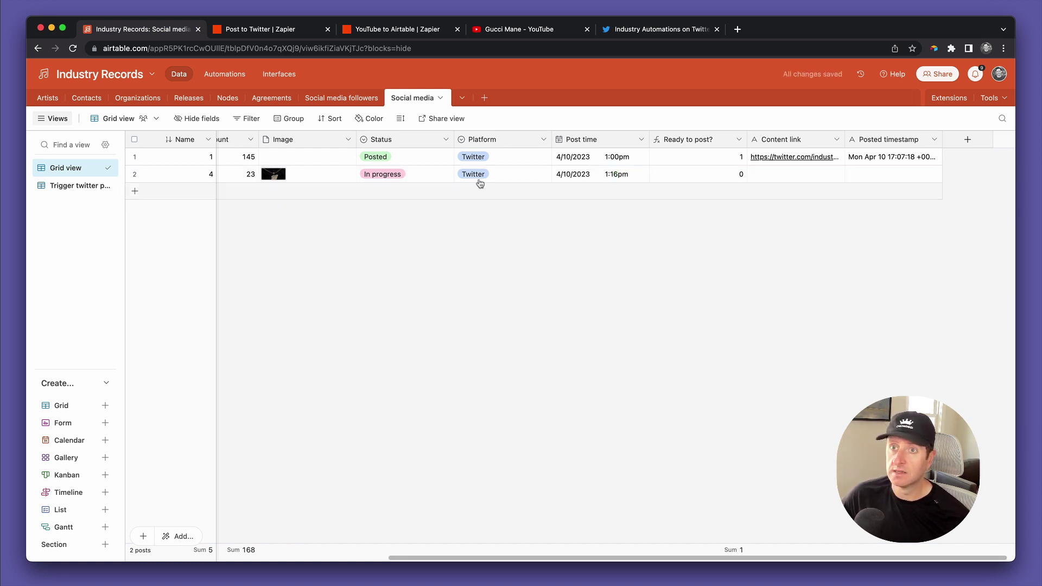
Leave the record's Status at In progress and commit the Post time as 1:18pm
{"action": "left_click", "coordinate": [423, 171]}
{"action": "left_click", "coordinate": [424, 172]}
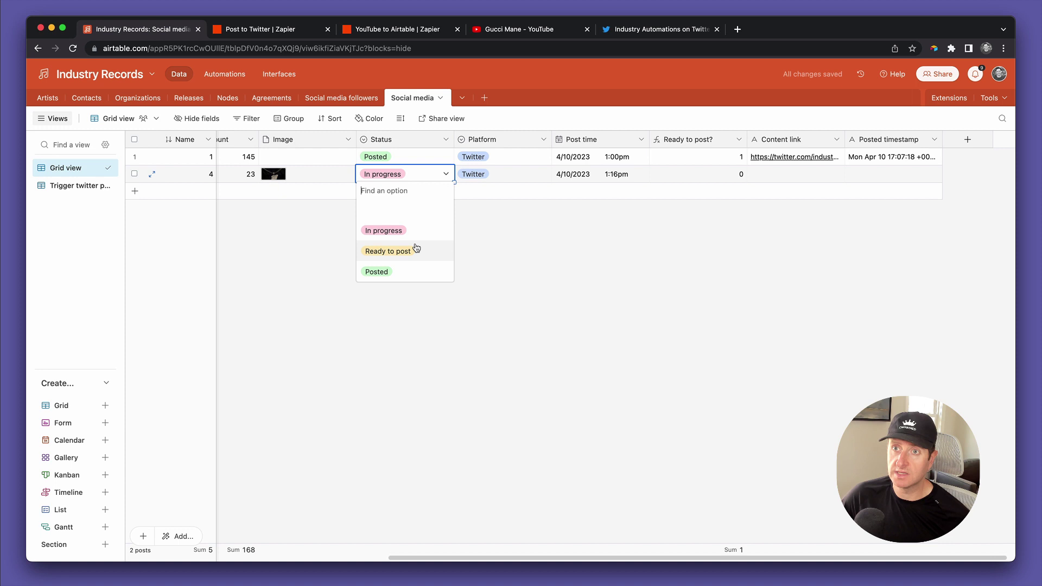
{"action": "left_click", "coordinate": [561, 232]}
{"action": "left_click", "coordinate": [612, 172]}
{"action": "left_click", "coordinate": [611, 172]}
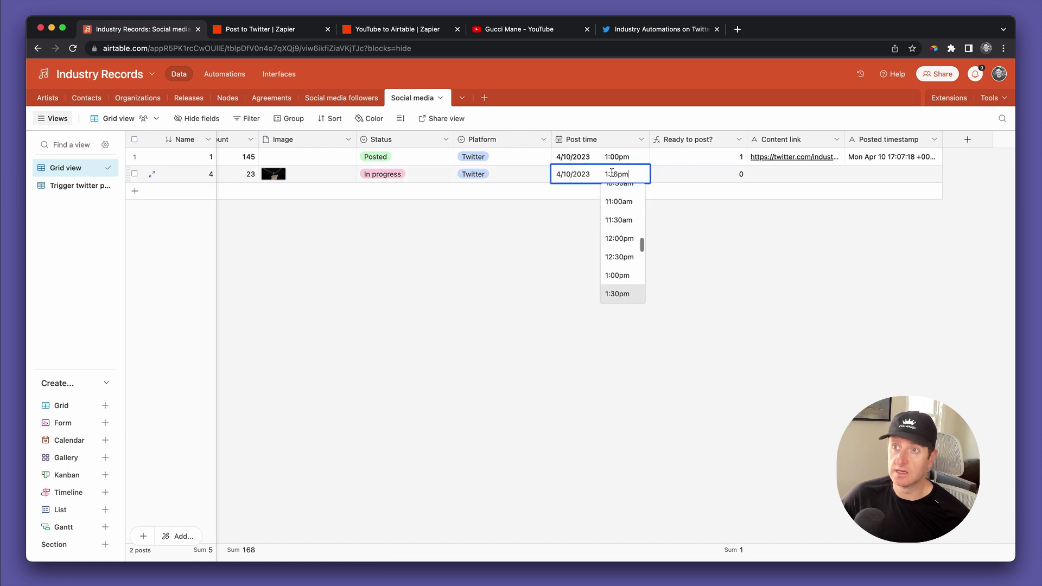
{"action": "key", "text": "Return"}
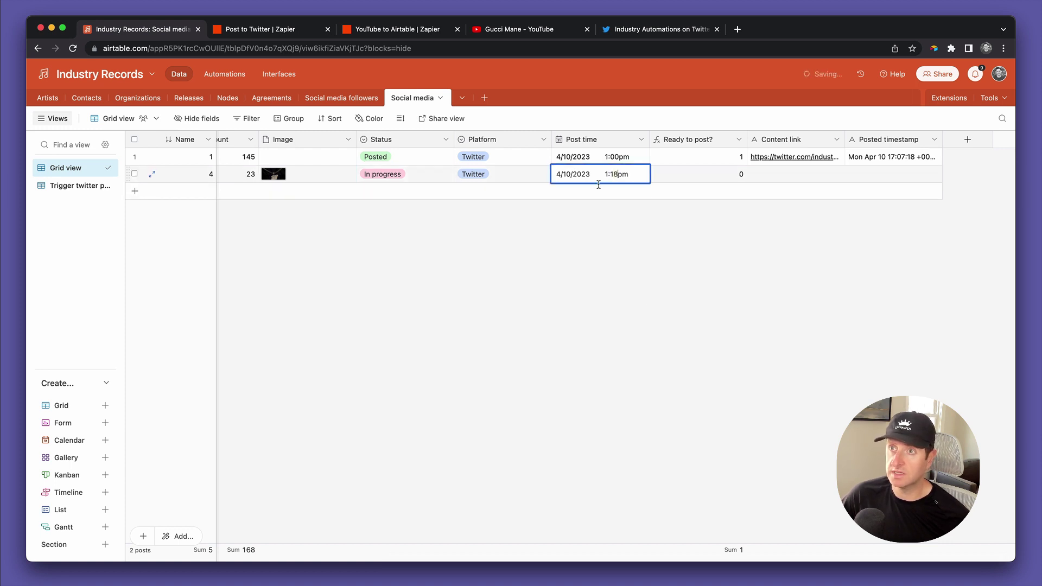
{"action": "left_click", "coordinate": [496, 217]}
{"action": "scroll", "coordinate": [482, 222], "scroll_direction": "left", "scroll_amount": 10}
Enter 'And here's the tweet from the YouTube automation portion of Lesson 12' in row 2's Copy cell
{"action": "left_click", "coordinate": [287, 175]}
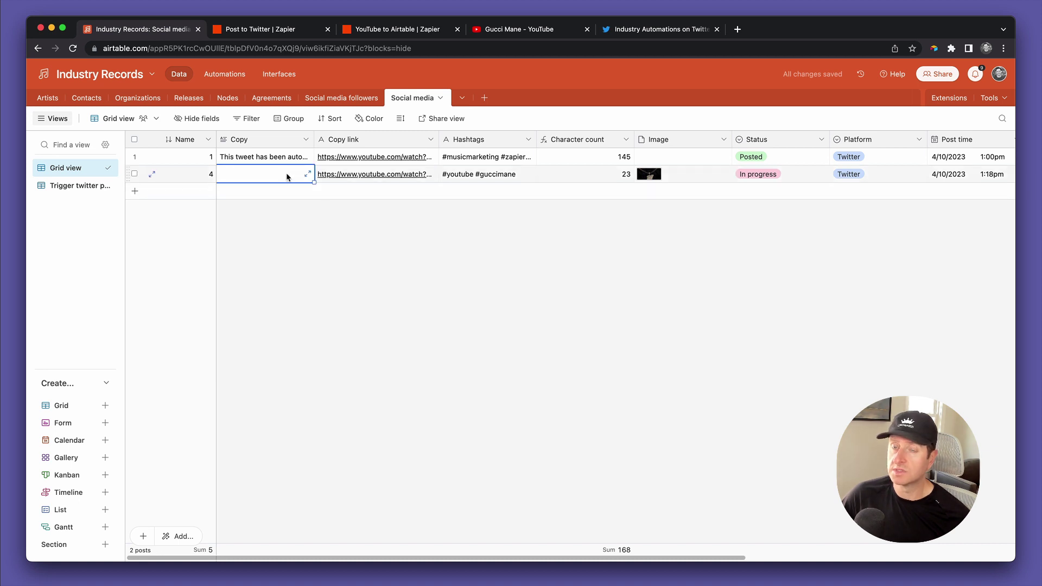
{"action": "type", "text": "And he"}
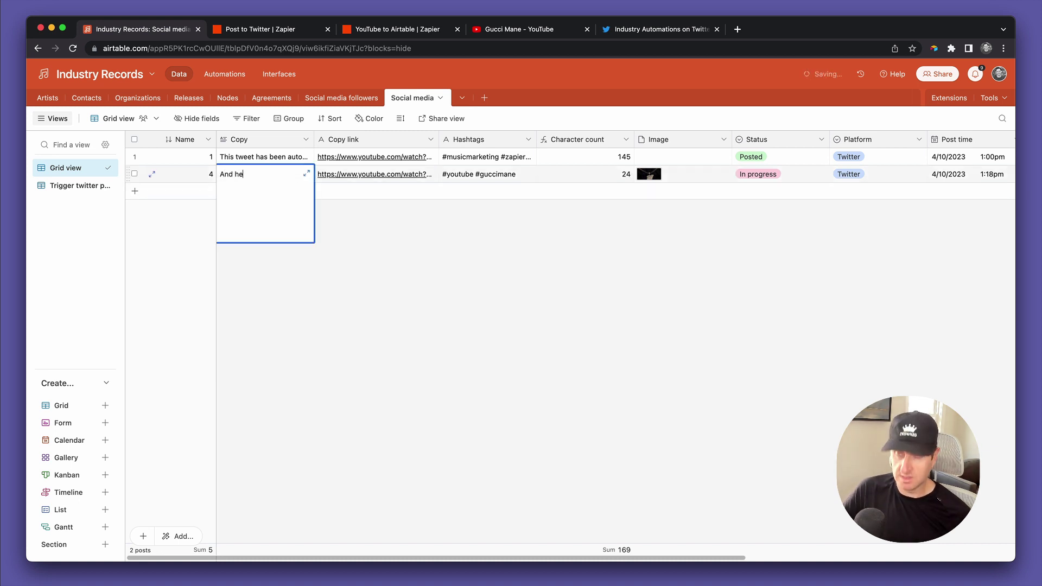
{"action": "type", "text": "re's the t"}
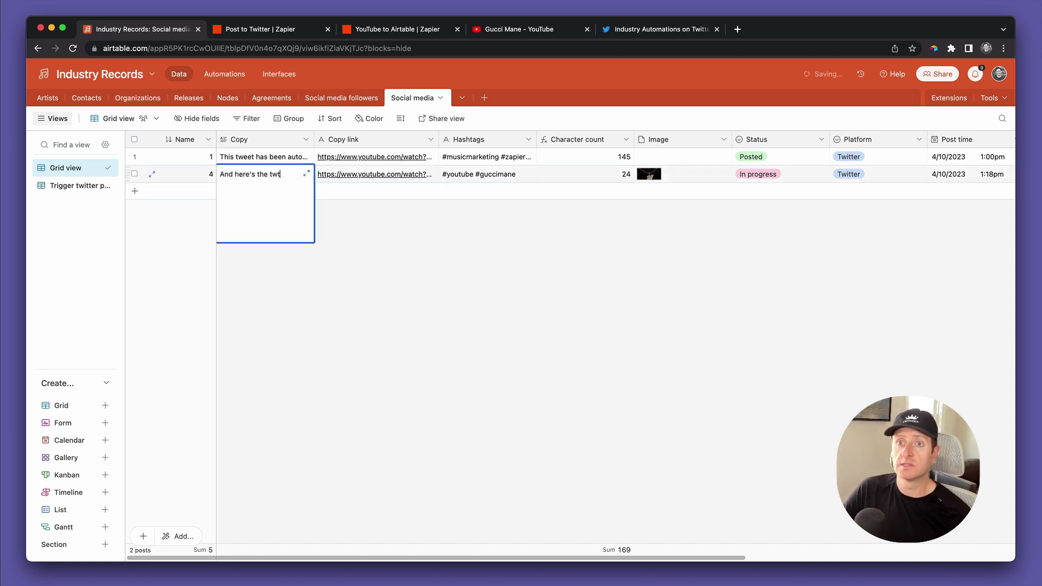
{"action": "type", "text": "weet"}
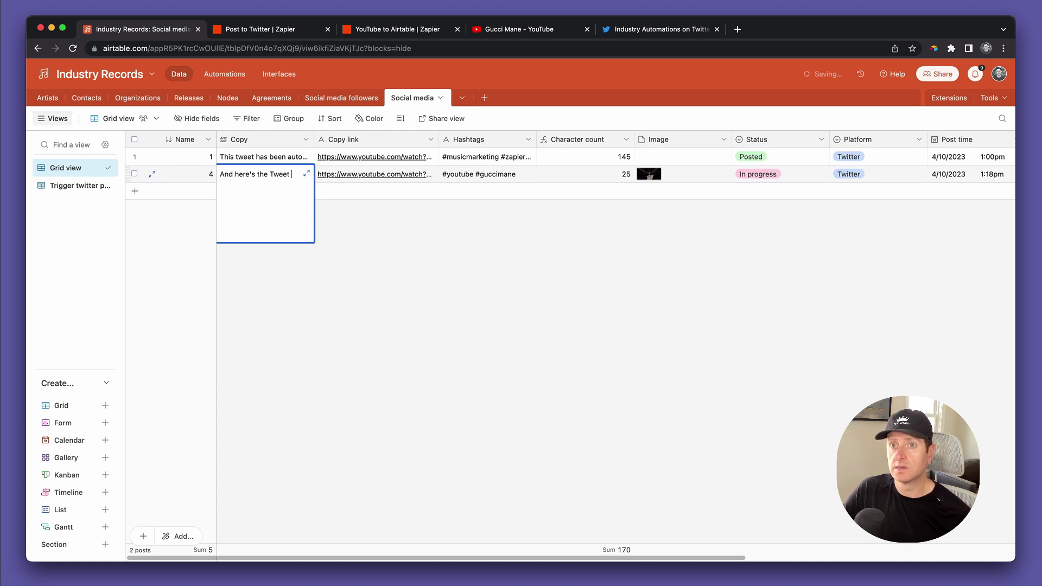
{"action": "type", "text": " from"}
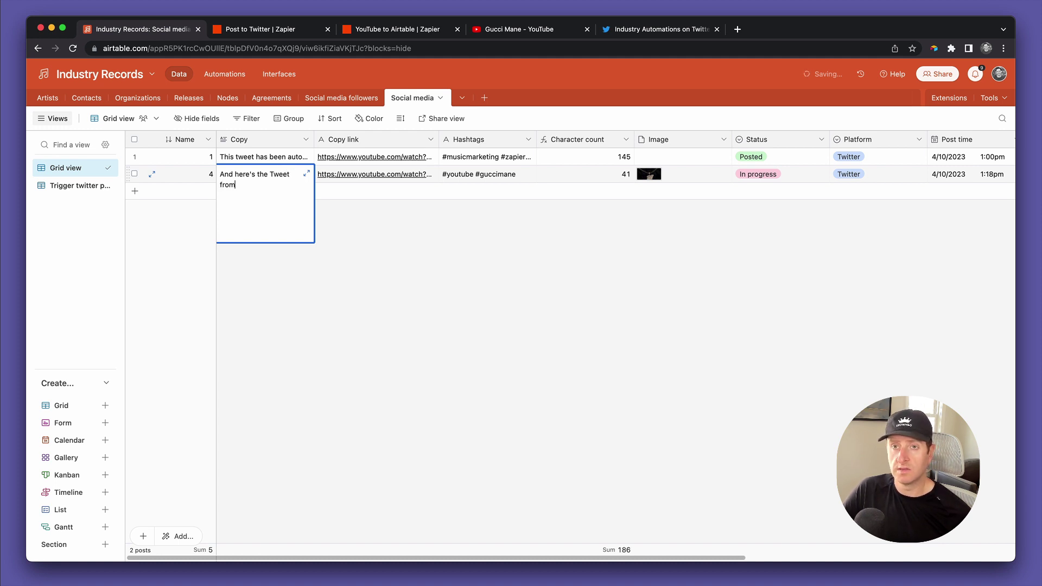
{"action": "type", "text": " the YouTube "}
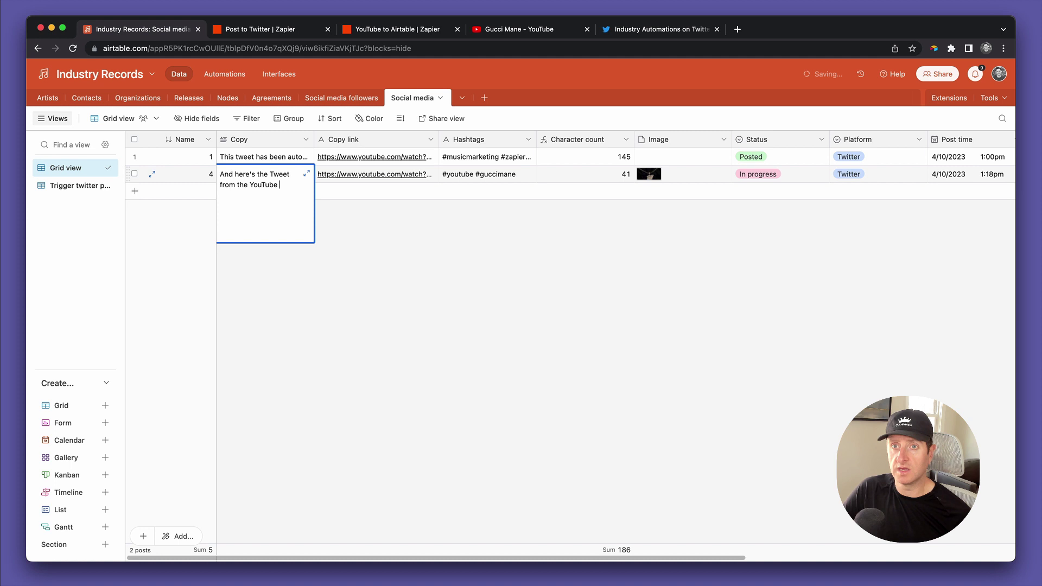
{"action": "type", "text": "automation"}
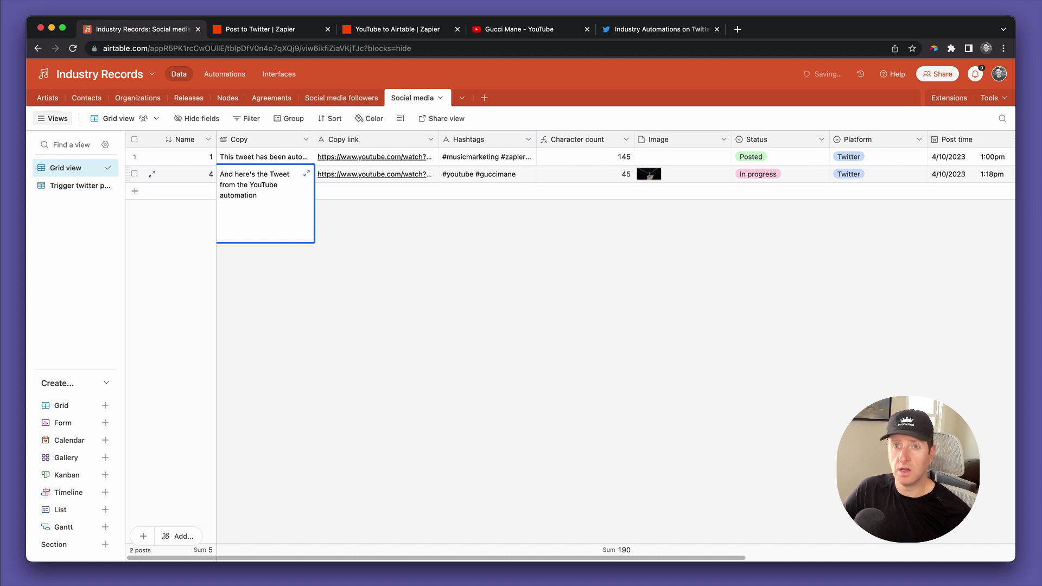
{"action": "type", "text": " port"}
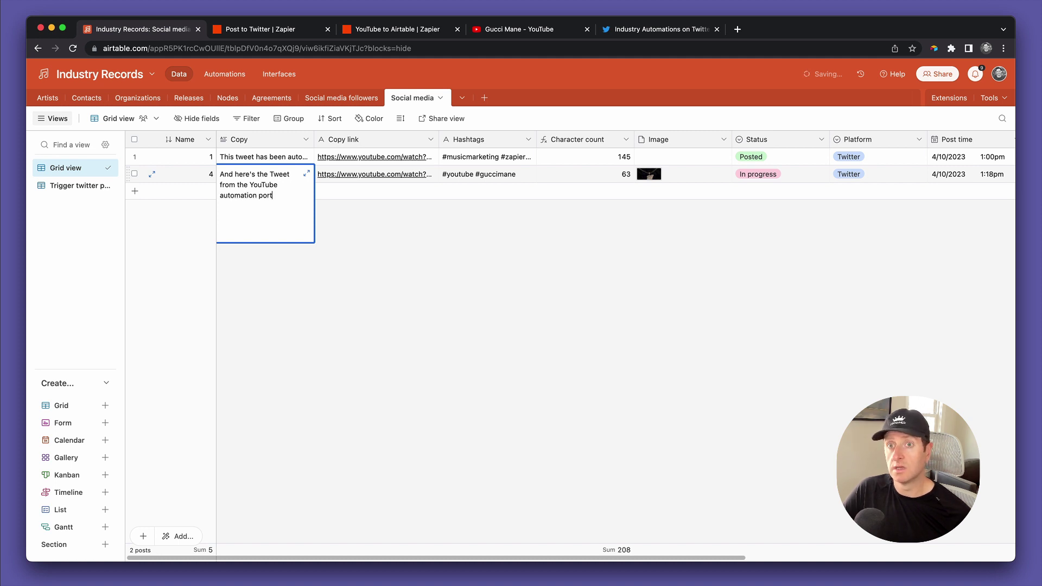
{"action": "type", "text": "ion of Lesson 12."}
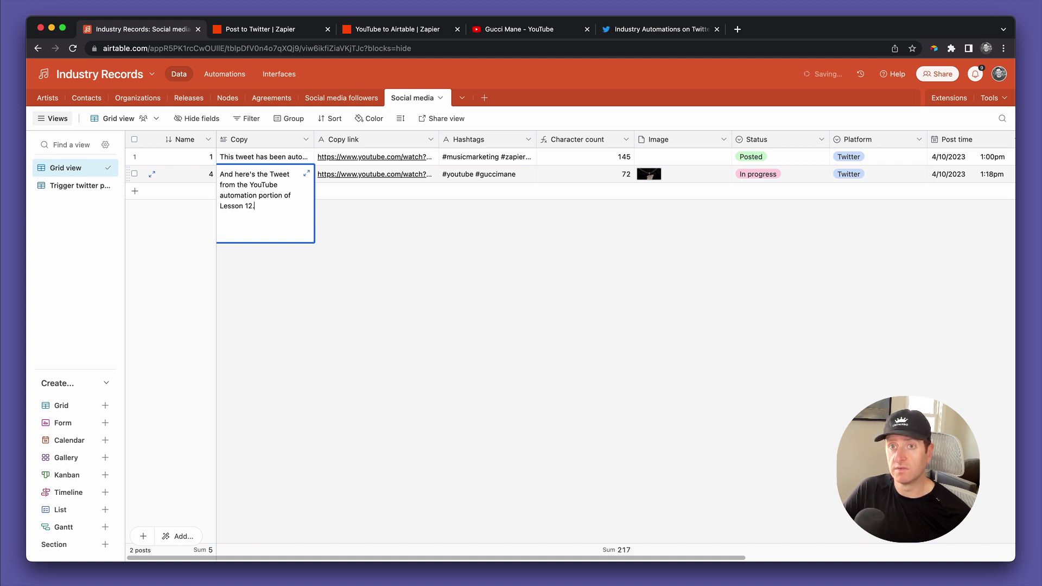
Change row 2's Post time from 1:18pm to 1:16pm
{"action": "left_click", "coordinate": [585, 221]}
{"action": "scroll", "coordinate": [698, 206], "scroll_direction": "right", "scroll_amount": 5}
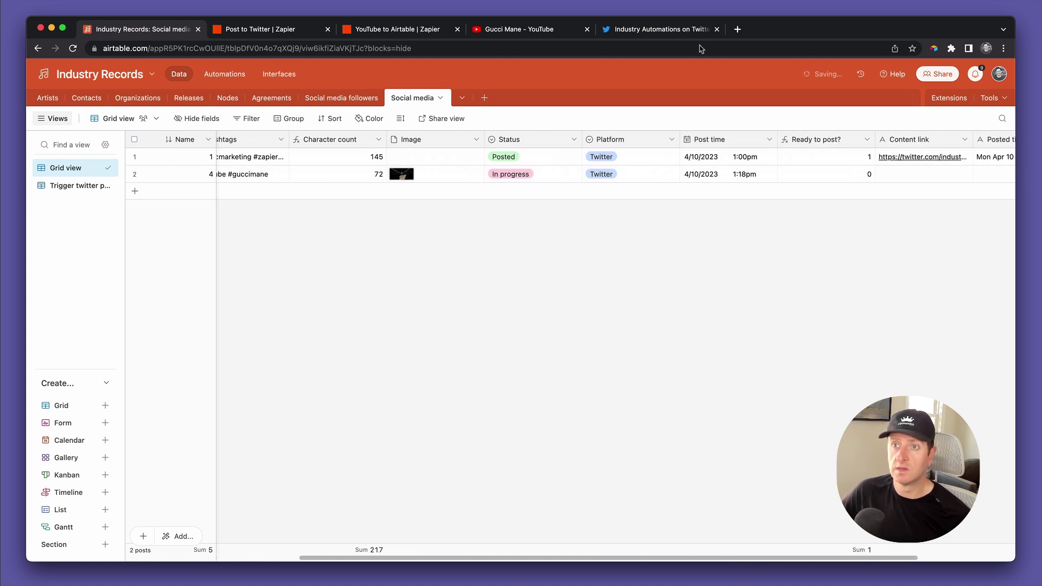
{"action": "double_click", "coordinate": [747, 175]}
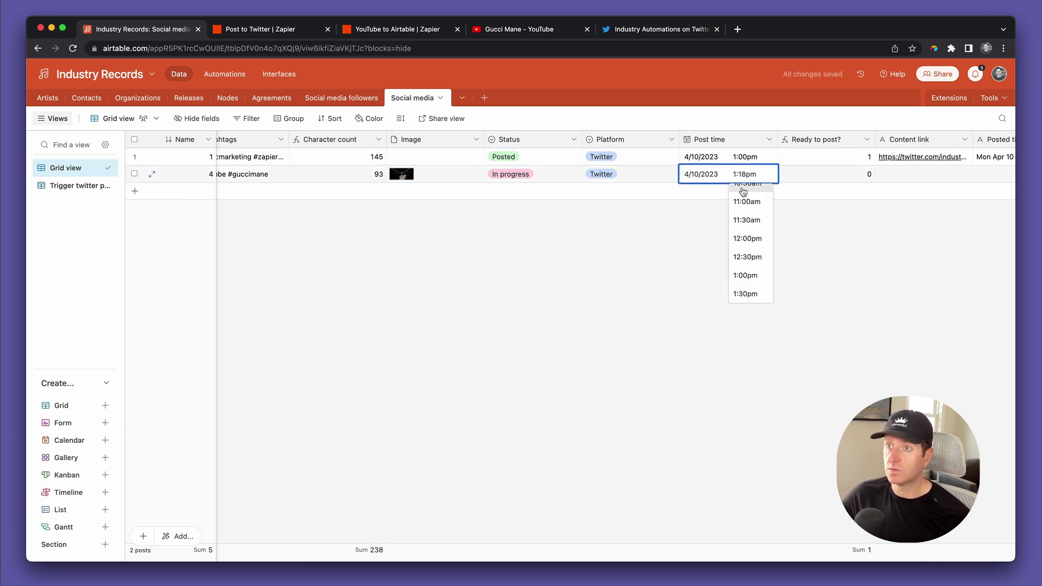
{"action": "key", "text": "BackSpace"}
{"action": "type", "text": "6"}
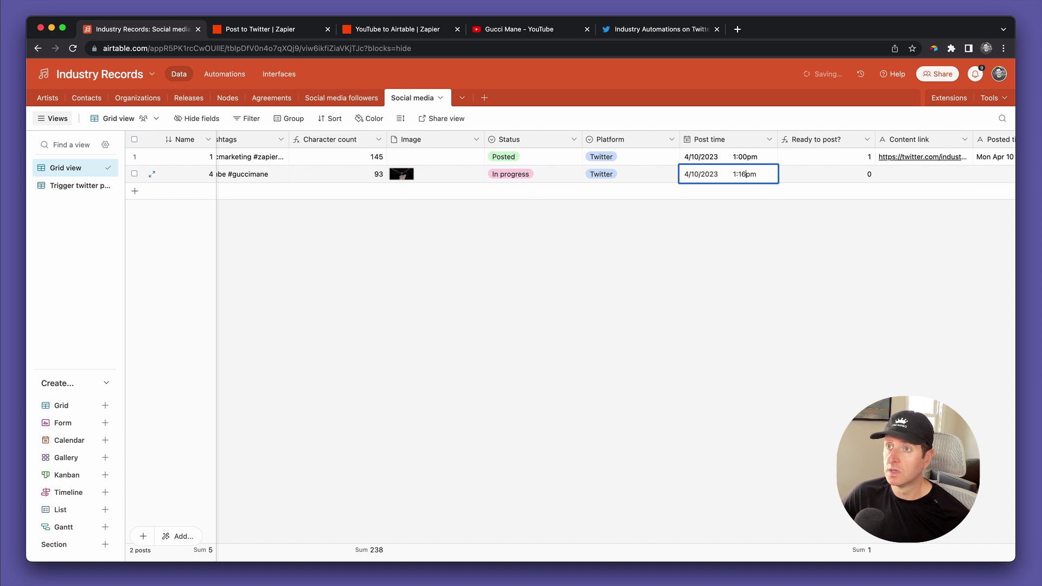
{"action": "left_click", "coordinate": [727, 225]}
Set the record's Status to Ready to post
{"action": "double_click", "coordinate": [553, 177]}
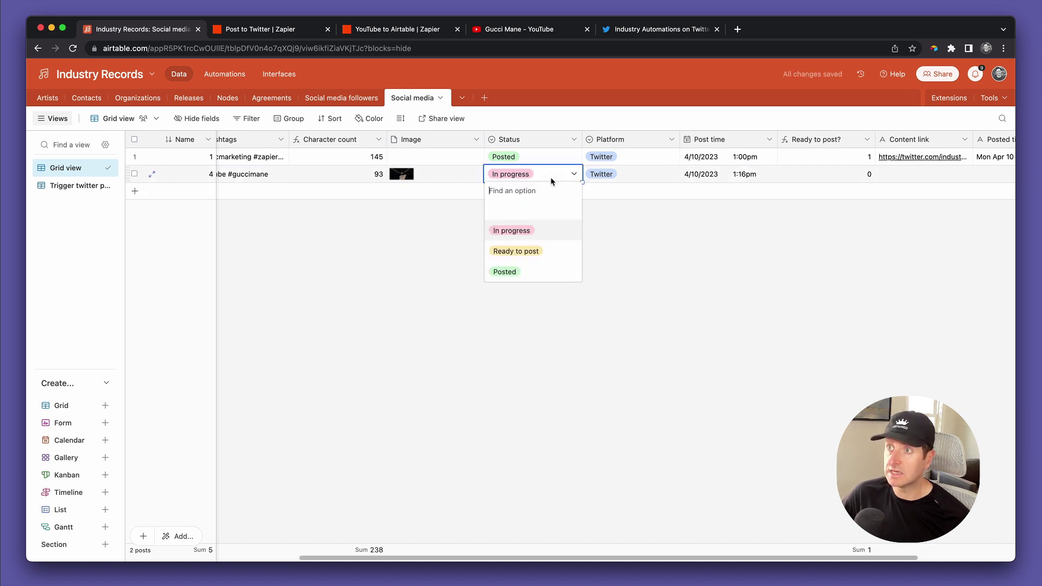
{"action": "left_click", "coordinate": [547, 241]}
{"action": "left_click", "coordinate": [598, 242]}
{"action": "scroll", "coordinate": [721, 246], "scroll_direction": "right", "scroll_amount": 5}
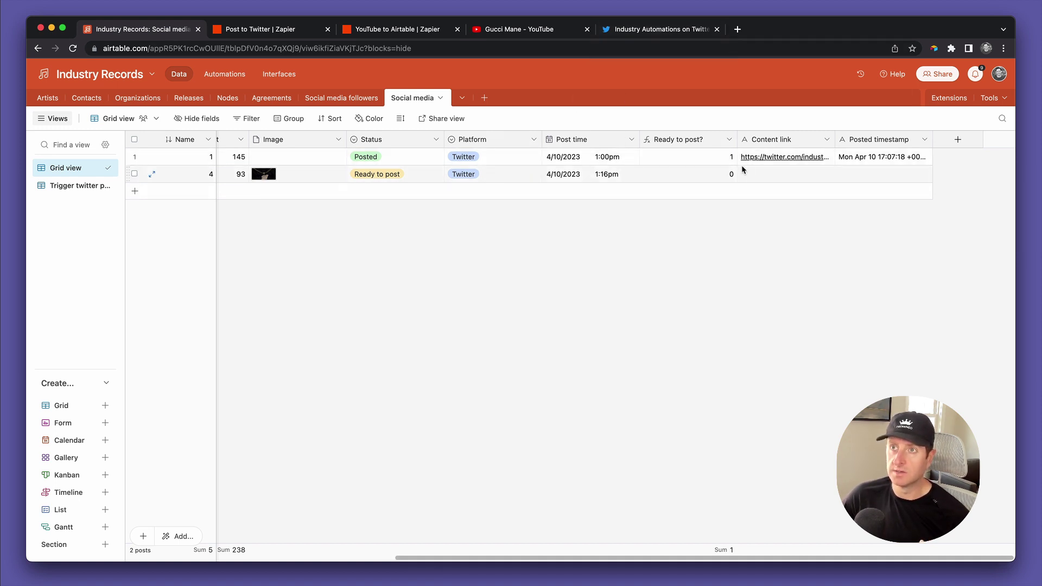
{"action": "left_click", "coordinate": [766, 176]}
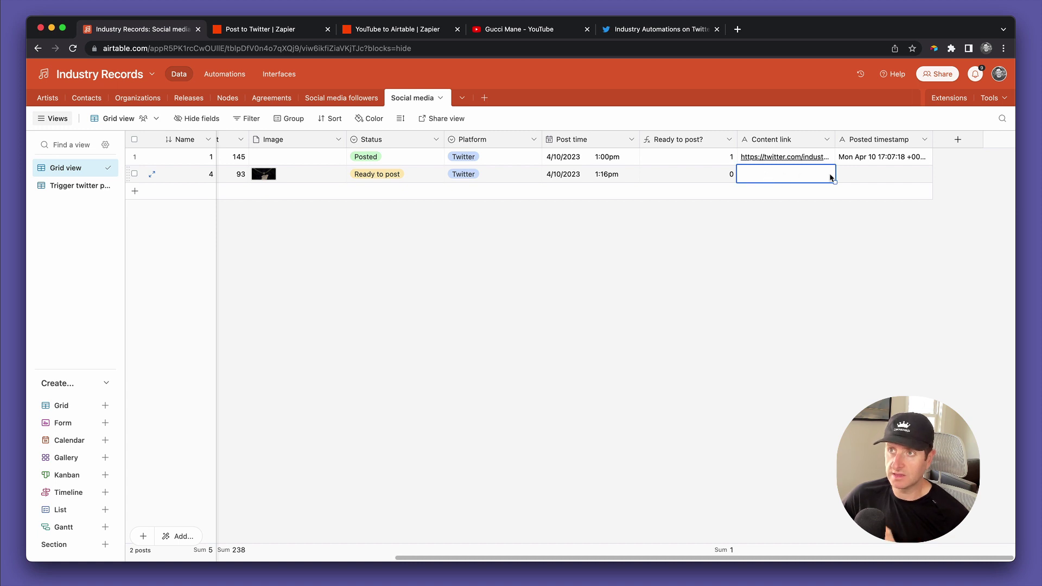
{"action": "left_click", "coordinate": [860, 178]}
{"action": "left_click", "coordinate": [422, 175]}
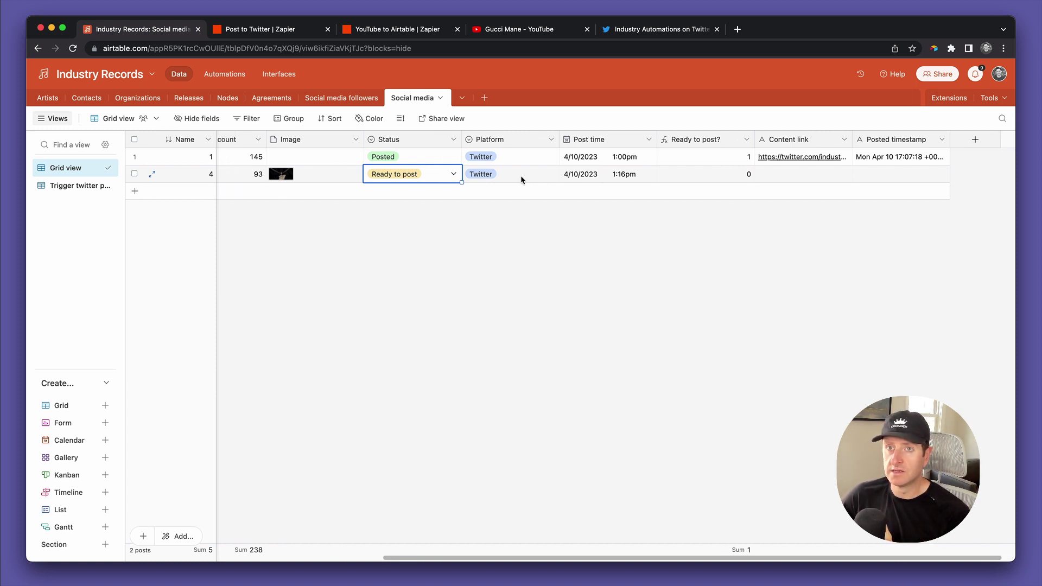
{"action": "scroll", "coordinate": [519, 175], "scroll_direction": "left", "scroll_amount": 10}
{"action": "scroll", "coordinate": [520, 175], "scroll_direction": "right", "scroll_amount": 10}
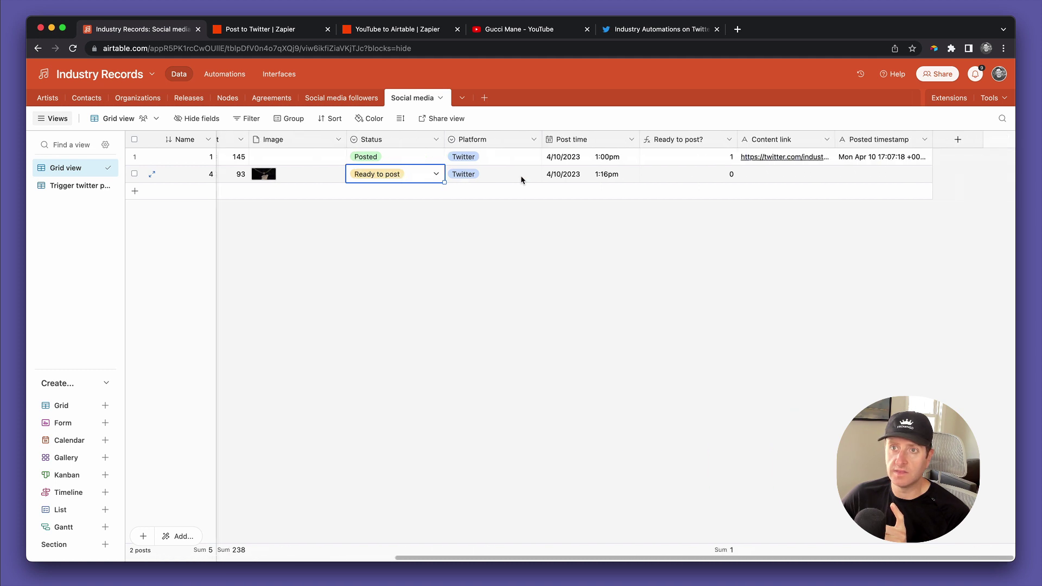
{"action": "left_click", "coordinate": [483, 232]}
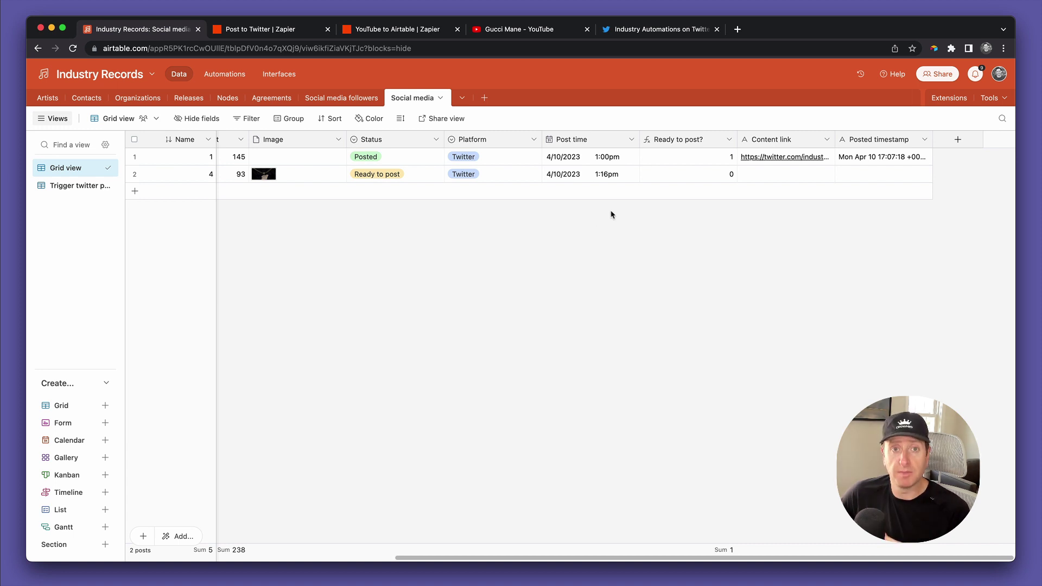
Watch row 2's Ready to post? value recalculate to 1 after its 1:16pm post time
{"action": "left_click", "coordinate": [590, 173]}
{"action": "left_click", "coordinate": [597, 232]}
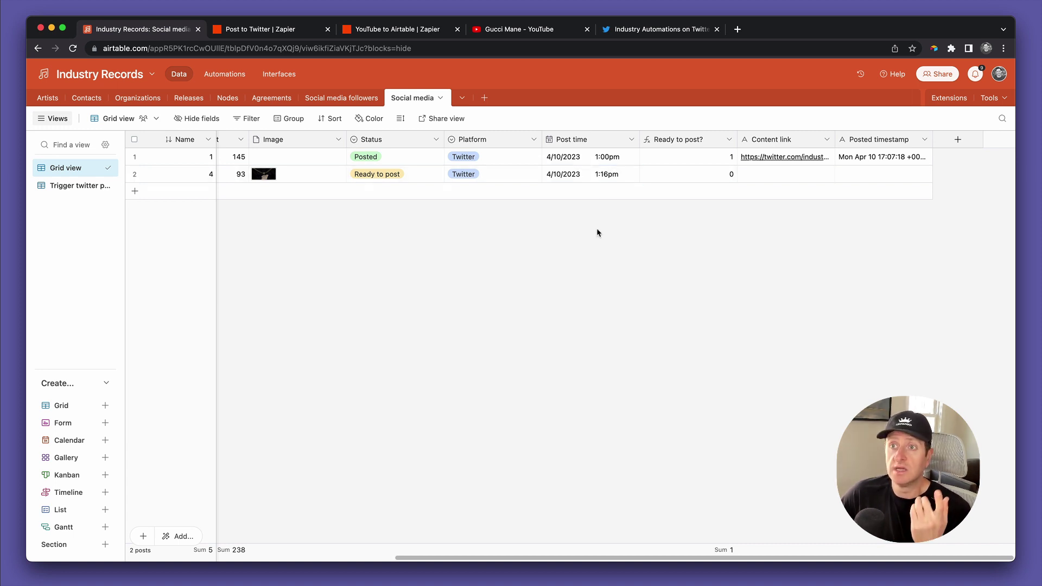
{"action": "left_click", "coordinate": [699, 174]}
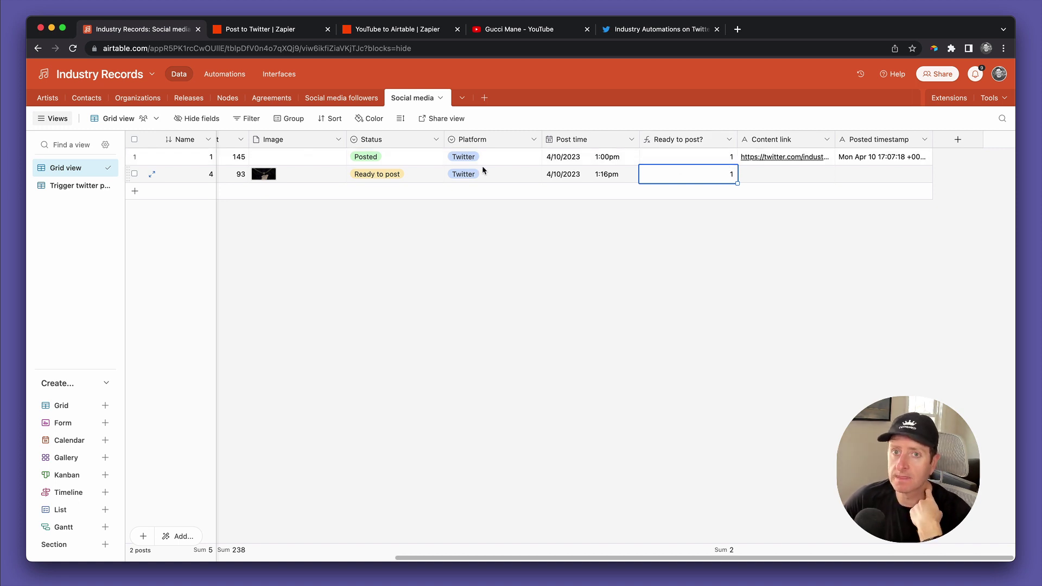
Confirm row 2 shows Posted in Grid view and open its new tweet link
{"action": "left_click", "coordinate": [76, 186]}
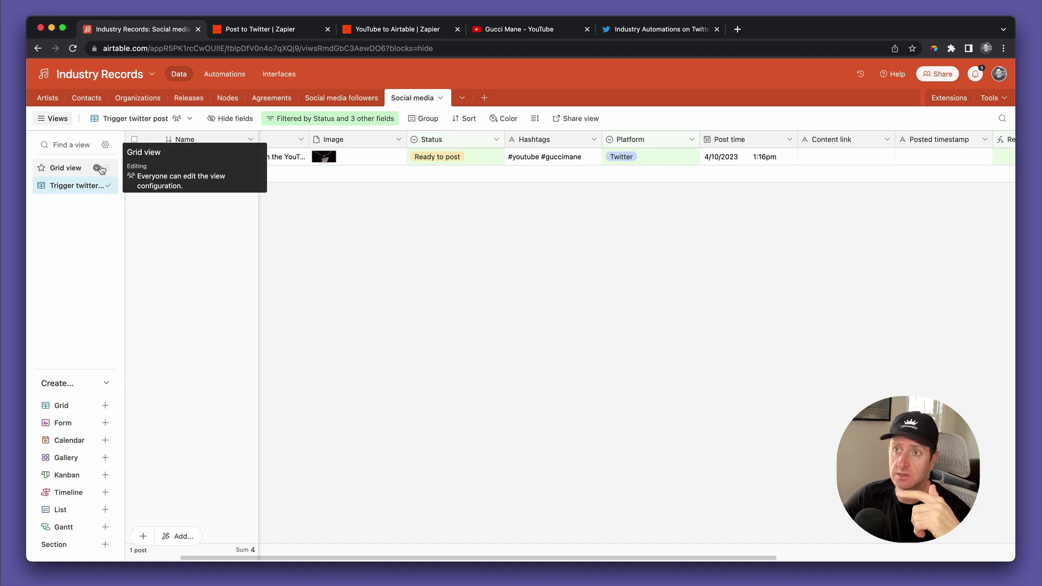
{"action": "scroll", "coordinate": [622, 187], "scroll_direction": "right", "scroll_amount": 1}
{"action": "scroll", "coordinate": [623, 187], "scroll_direction": "right", "scroll_amount": 5}
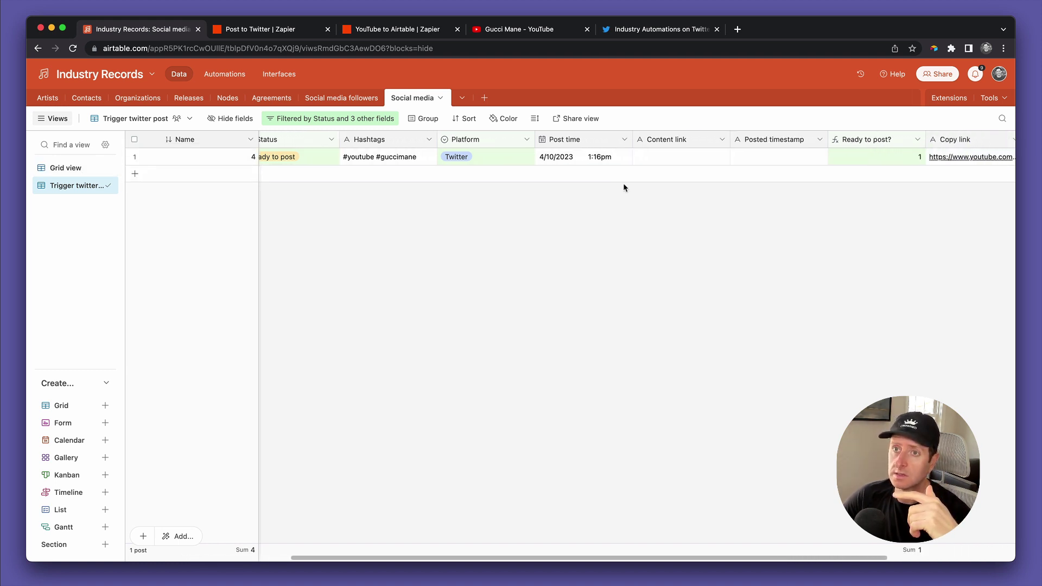
{"action": "left_click", "coordinate": [70, 168]}
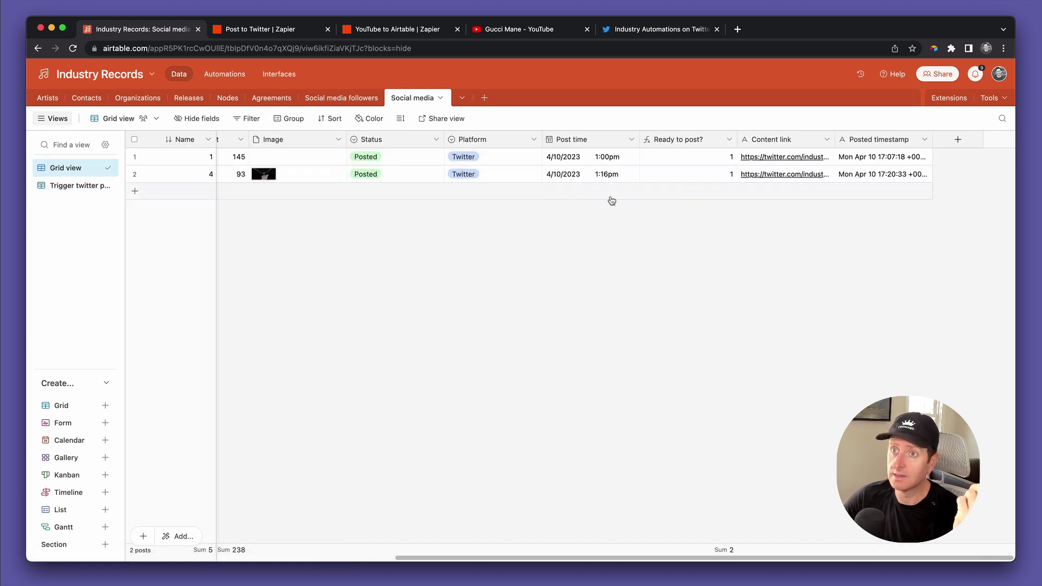
{"action": "left_click", "coordinate": [394, 179]}
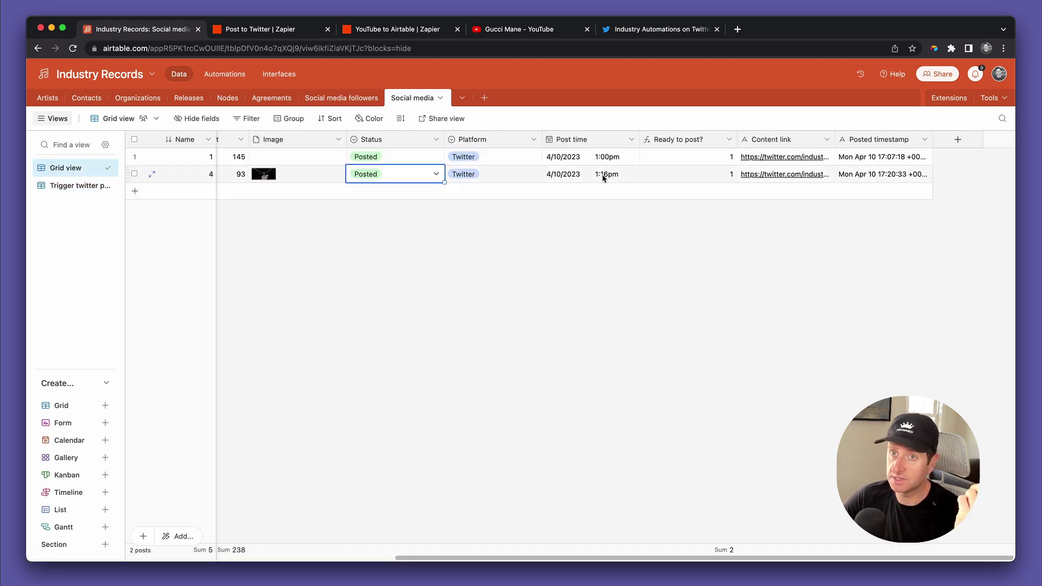
{"action": "left_click", "coordinate": [793, 180]}
{"action": "left_click", "coordinate": [793, 178]}
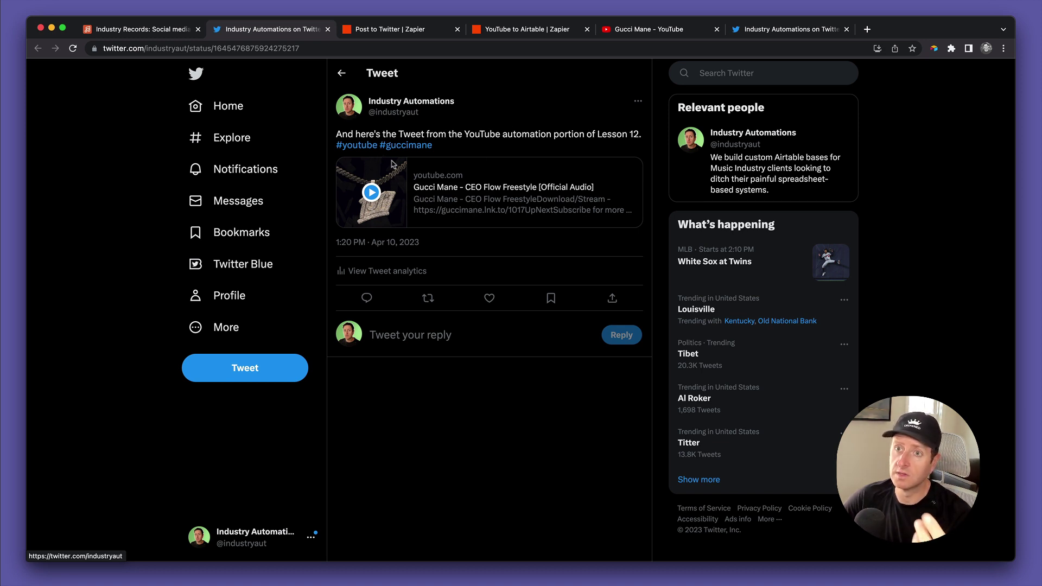
Open the posting account's profile and scroll down to the new Lesson 12 video tweet
{"action": "left_click", "coordinate": [411, 114]}
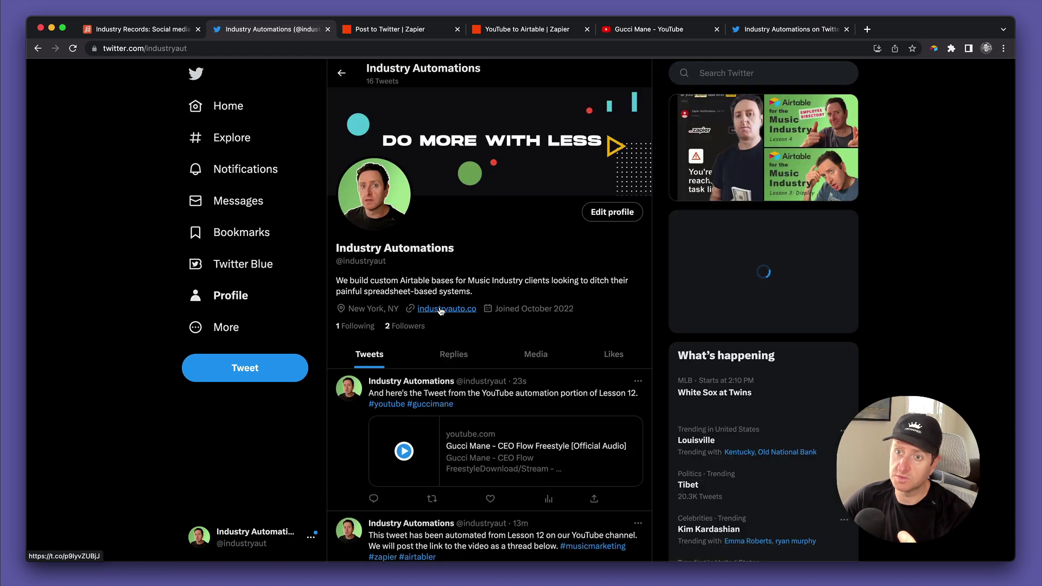
{"action": "scroll", "coordinate": [437, 314], "scroll_direction": "down", "scroll_amount": 3}
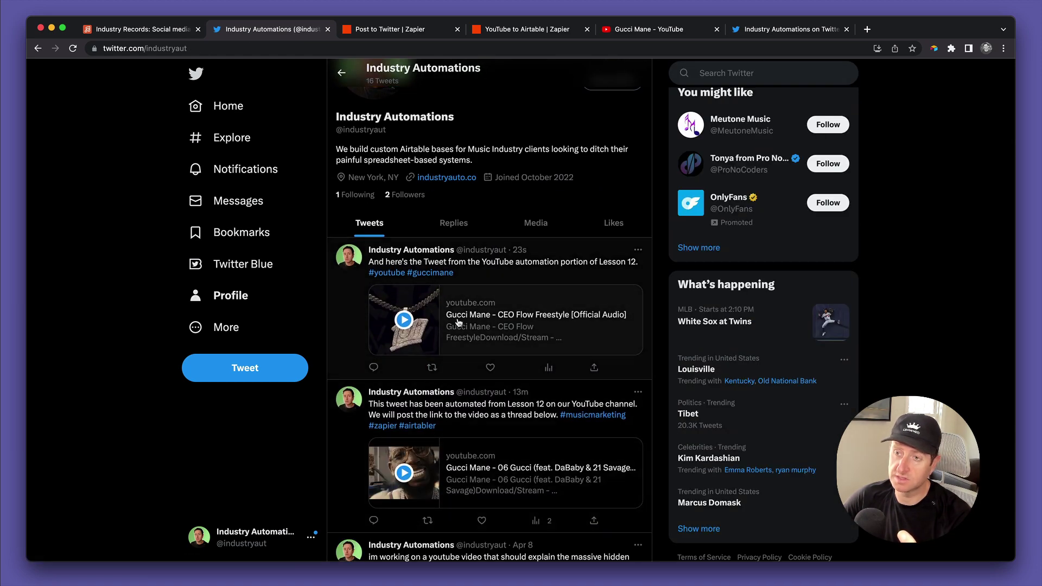